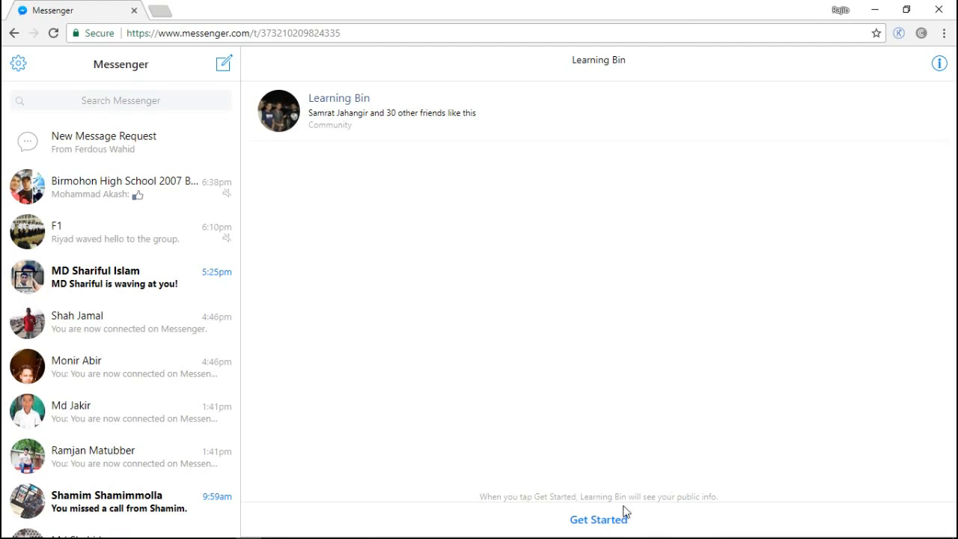
Start the conversation with the Learning Bin page and send the messages "hi" and "how are you".
{"action": "left_click", "coordinate": [607, 530]}
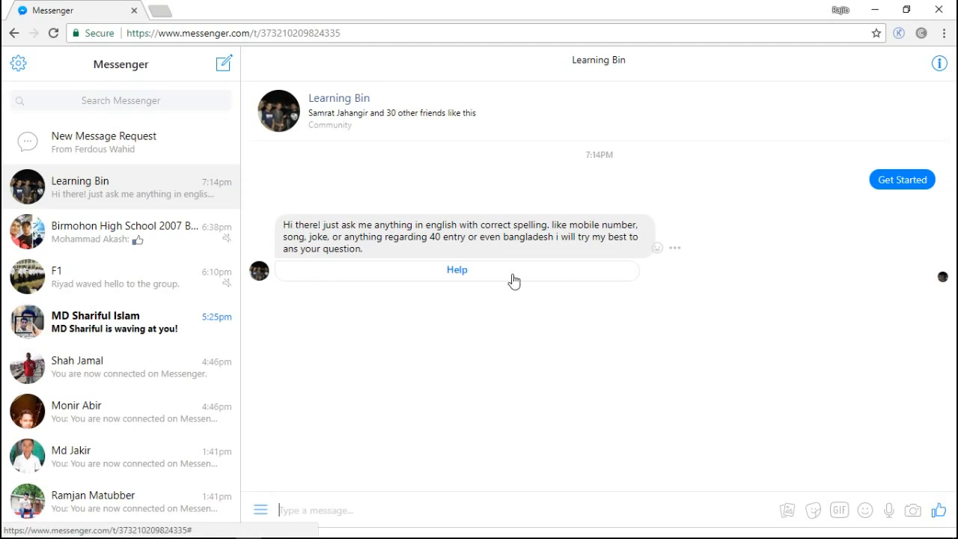
{"action": "left_click", "coordinate": [349, 510]}
{"action": "type", "text": "hi"}
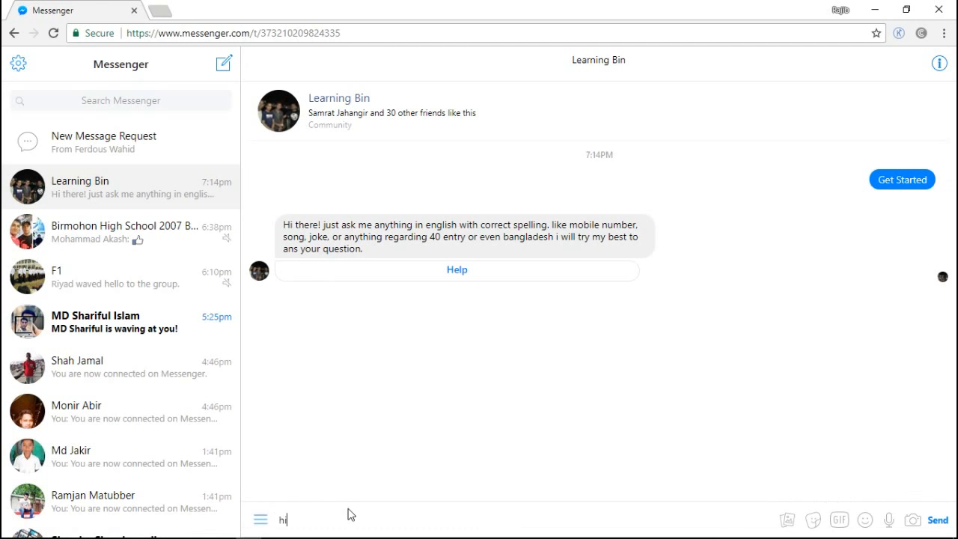
{"action": "key", "text": "Return"}
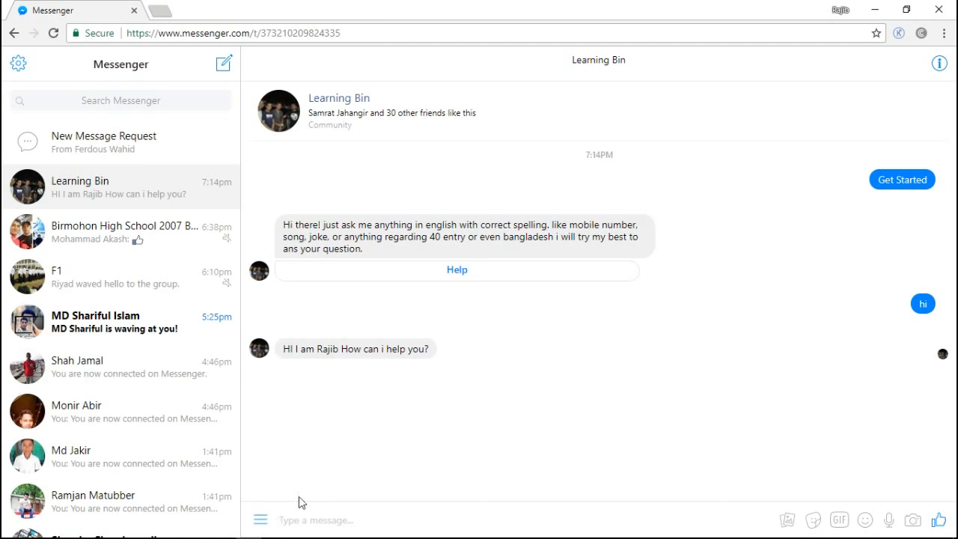
{"action": "type", "text": "how are you"}
{"action": "key", "text": "Return"}
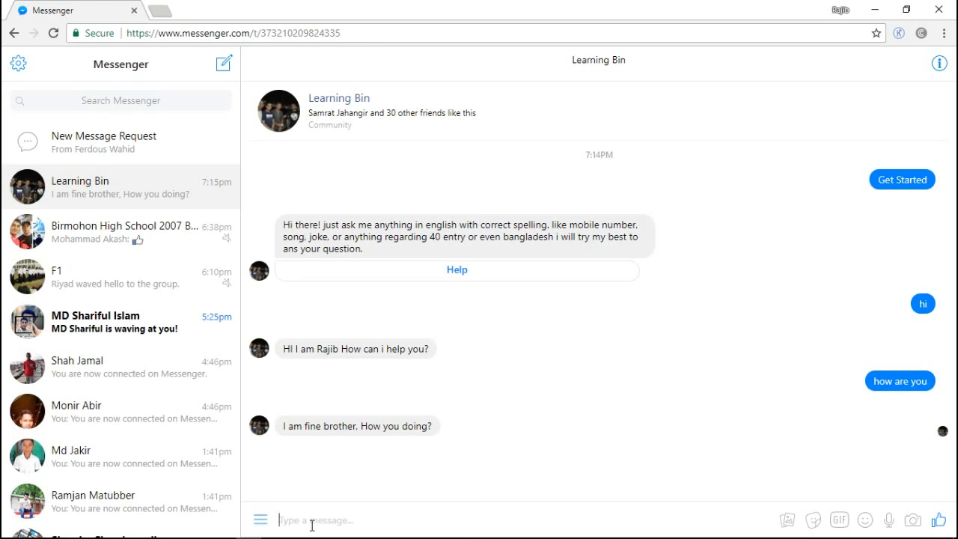
Send the messages "mobile number" and "o-" to Learning Bin, and choose the O- blood group option.
{"action": "type", "text": "mobile num"}
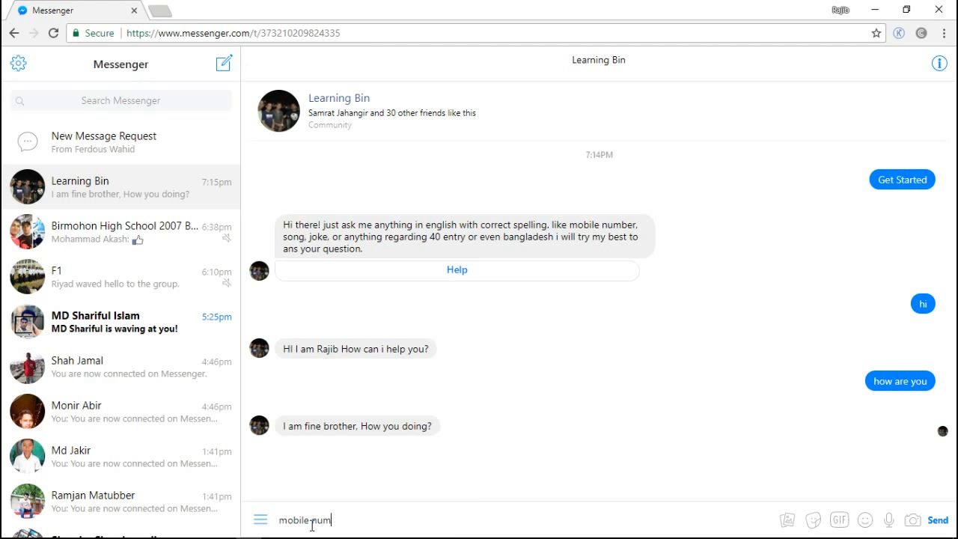
{"action": "type", "text": "ber"}
{"action": "key", "text": "Return"}
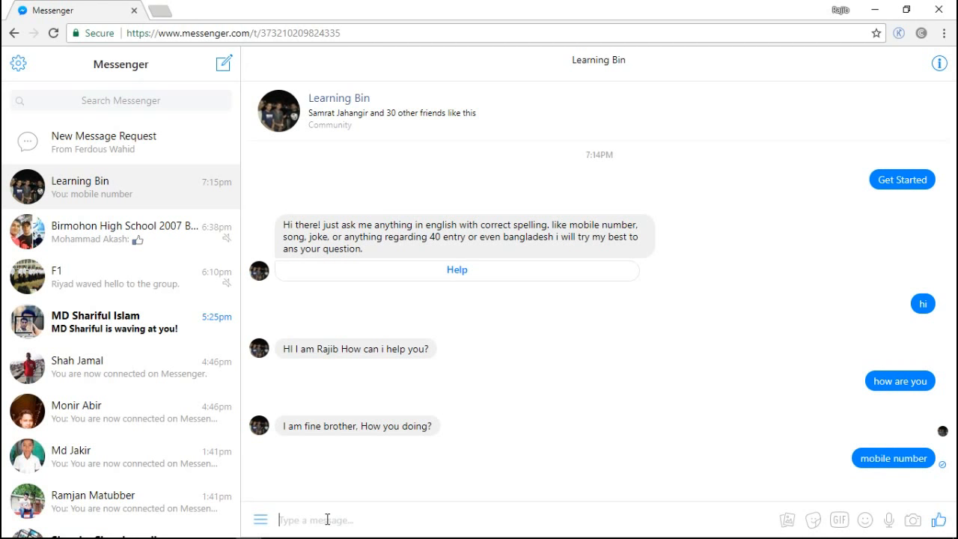
{"action": "type", "text": "o"}
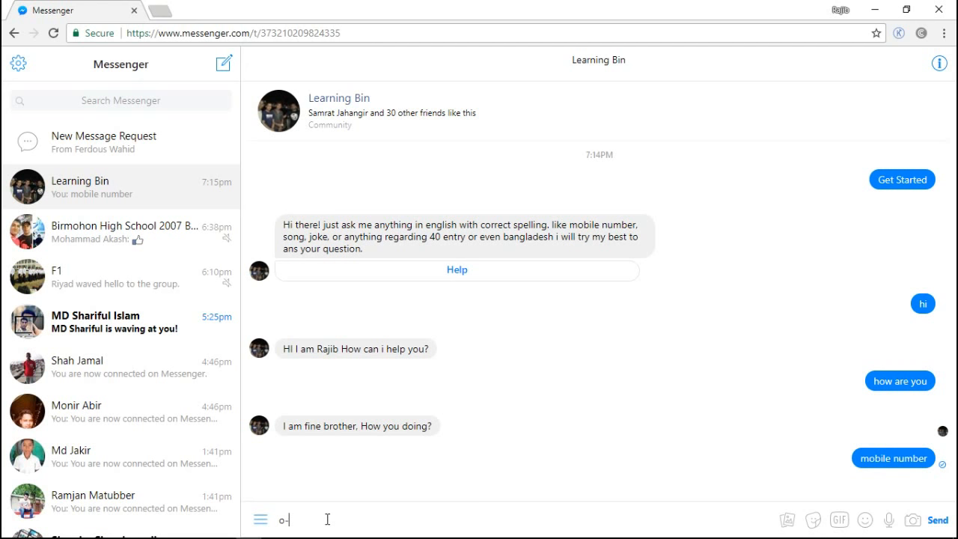
{"action": "key", "text": "Return"}
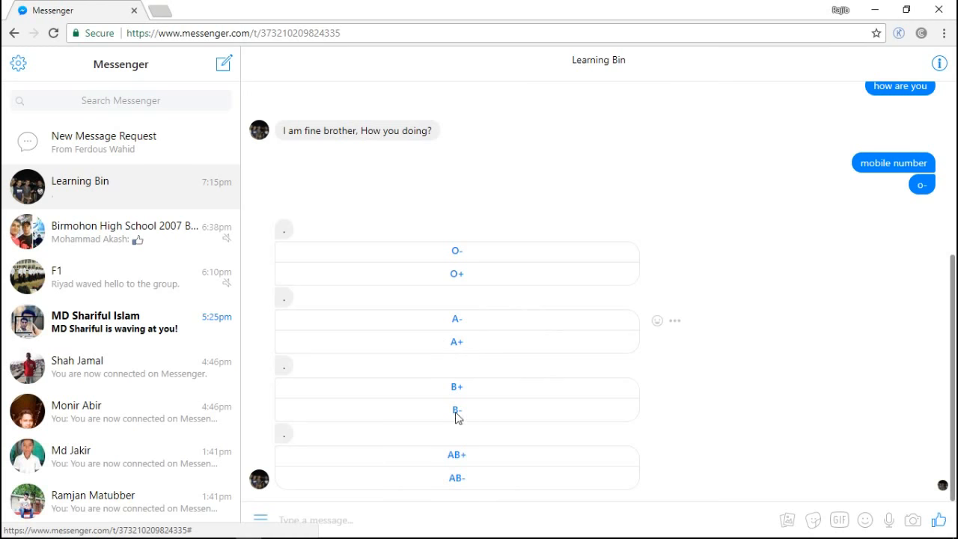
{"action": "left_click", "coordinate": [452, 255]}
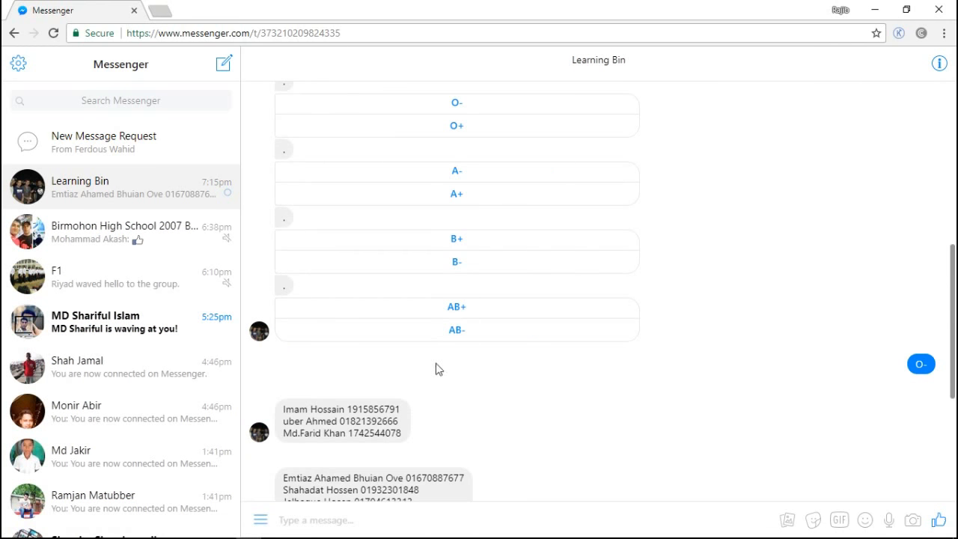
Go to chatfuel.com in a new browser tab and create a new blank bot from the dashboard.
{"action": "left_click", "coordinate": [163, 12]}
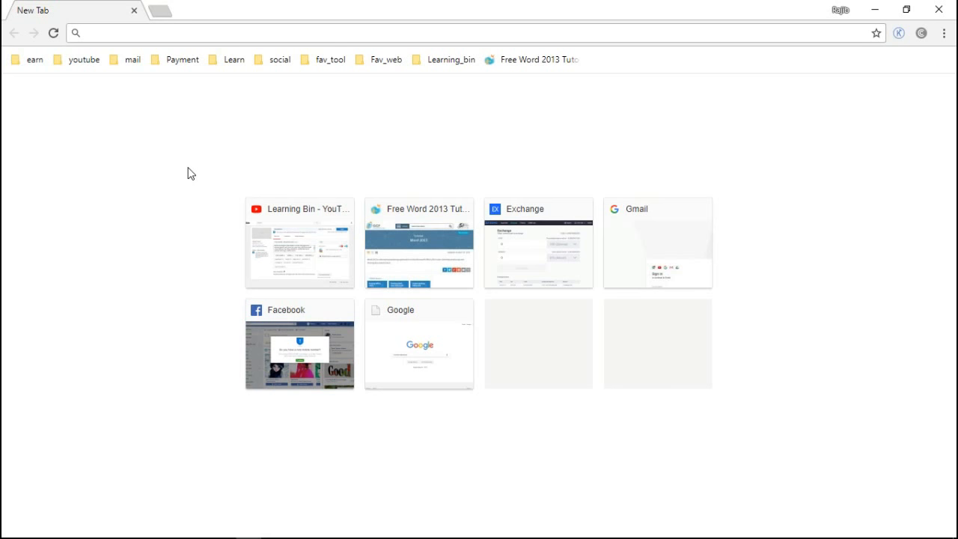
{"action": "type", "text": "f"}
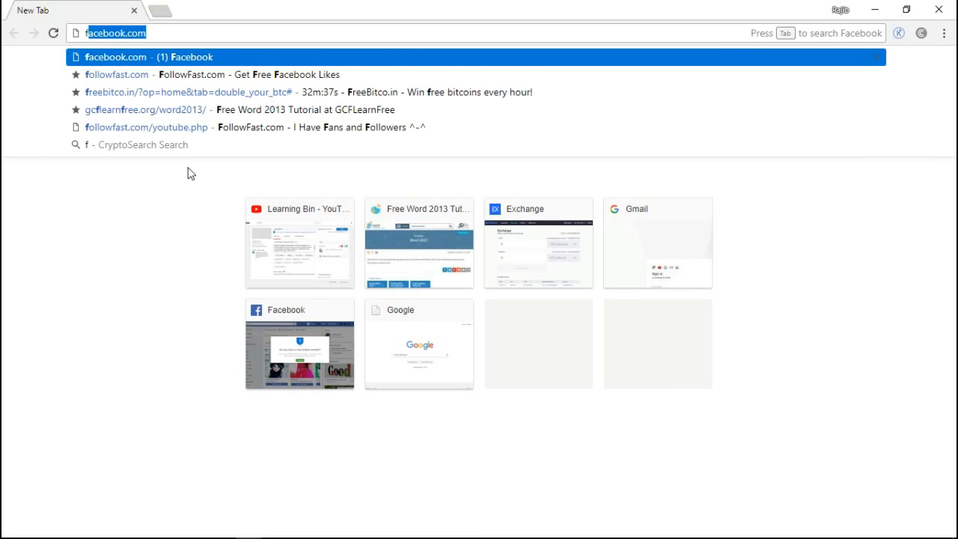
{"action": "type", "text": "ra"}
{"action": "key", "text": "BackSpace"}
{"action": "key", "text": "BackSpace"}
{"action": "key", "text": "BackSpace"}
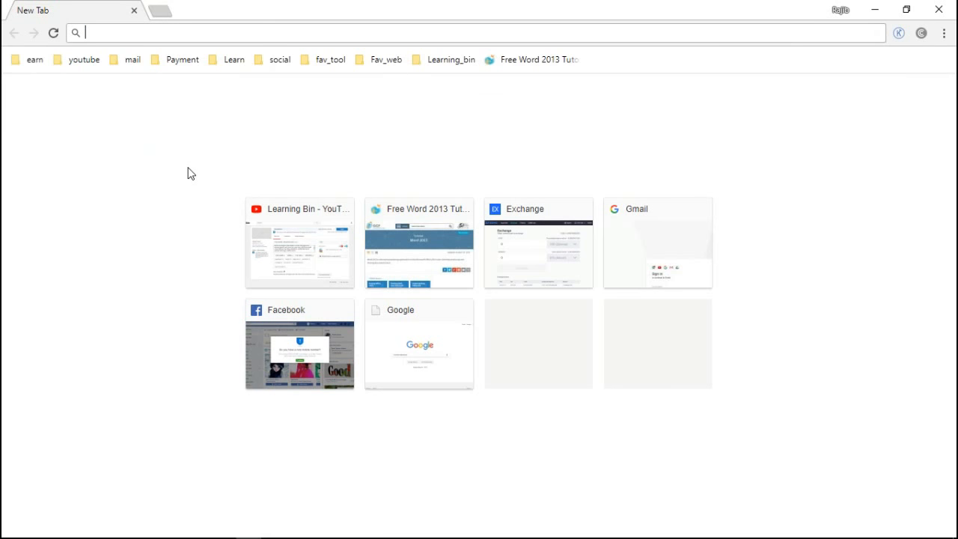
{"action": "type", "text": "chatfuel.com"}
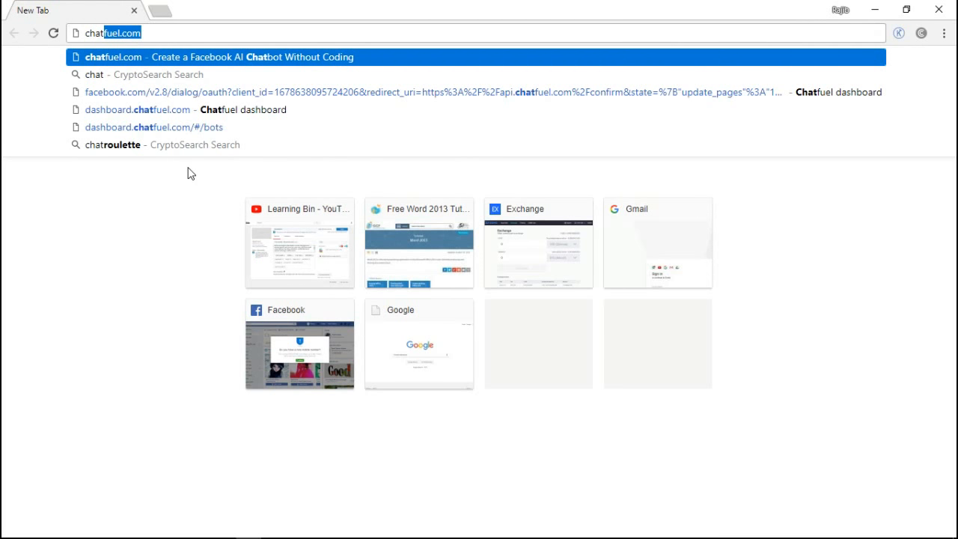
{"action": "key", "text": "Return"}
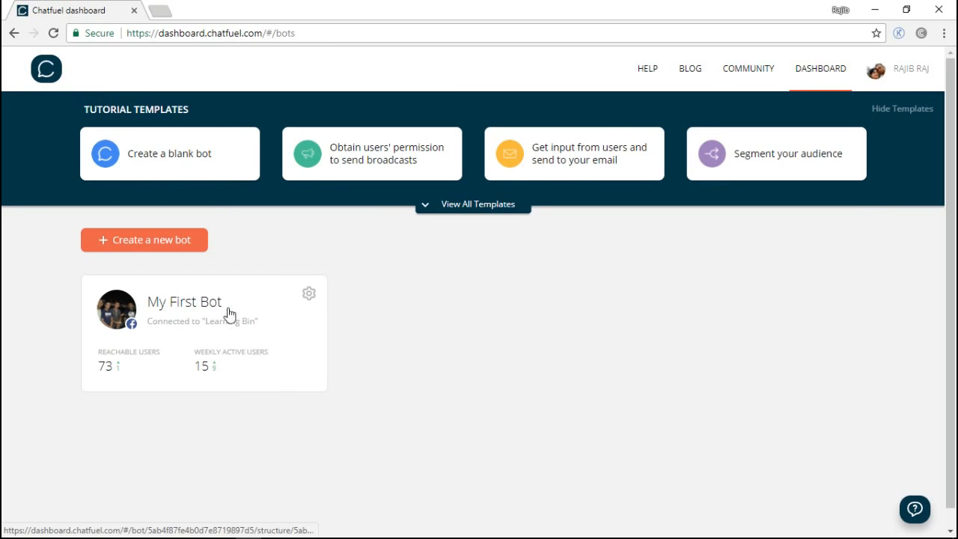
{"action": "mouse_move", "coordinate": [901, 75]}
{"action": "left_click", "coordinate": [134, 247]}
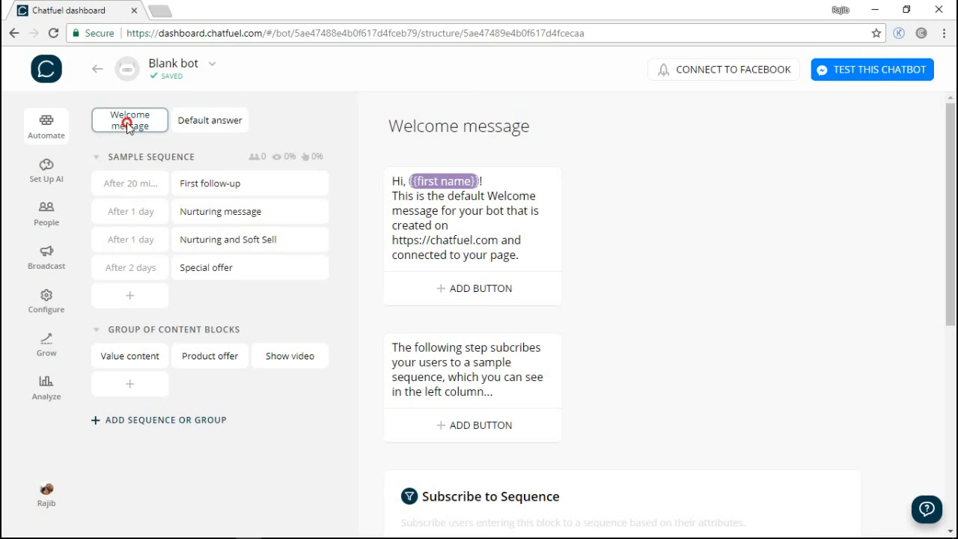
Replace the text of the first Welcome message card with "Hi how welcome to my page.".
{"action": "left_click", "coordinate": [492, 223]}
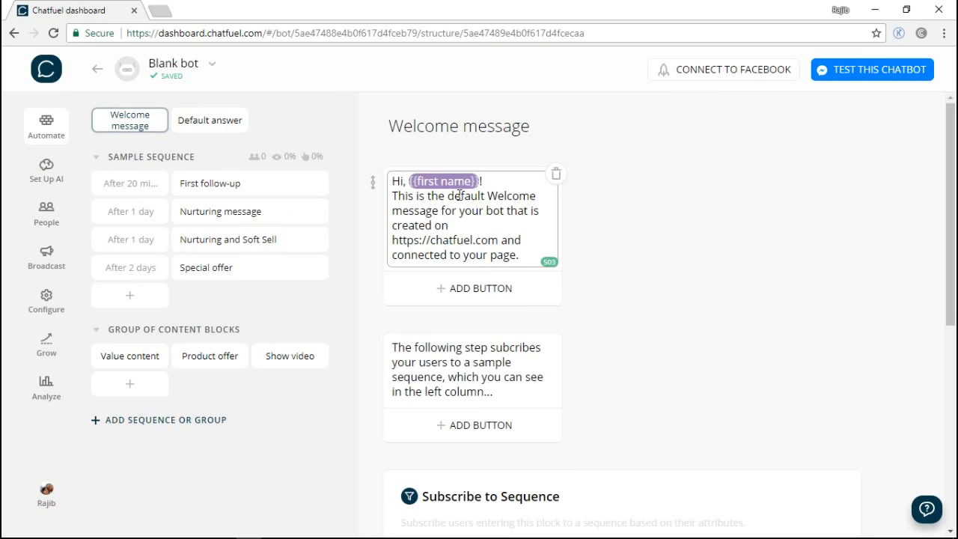
{"action": "left_click_drag", "start_coordinate": [524, 256], "coordinate": [336, 145]}
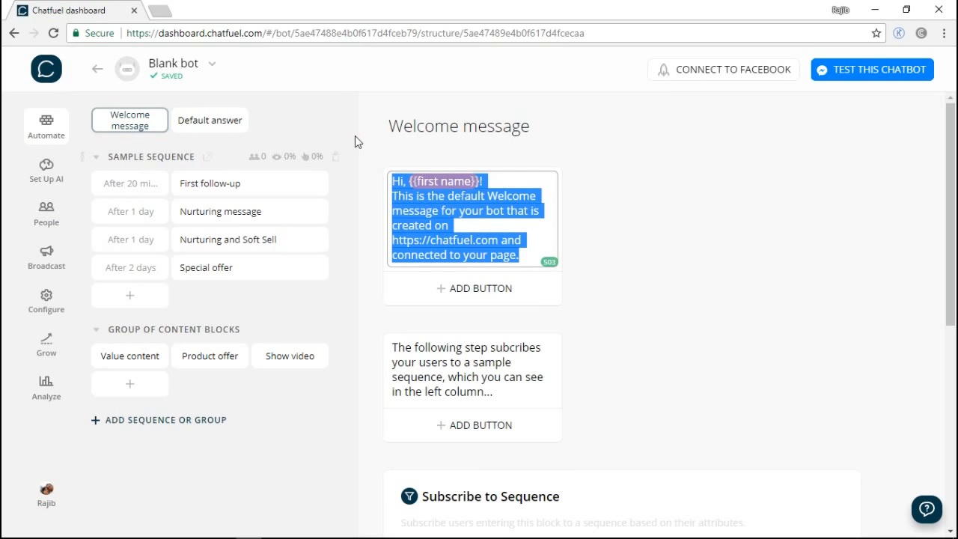
{"action": "type", "text": "Hi"}
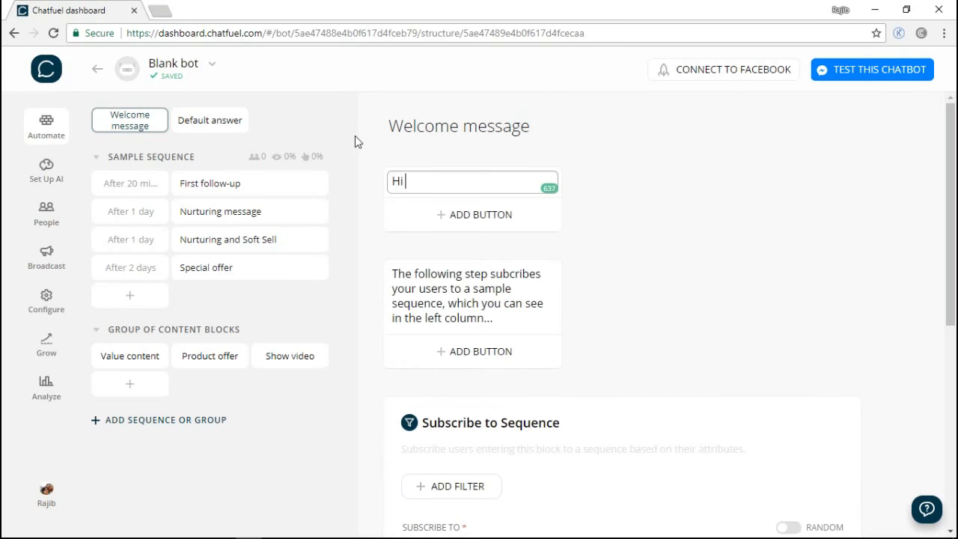
{"action": "type", "text": " how aere"}
{"action": "key", "text": "BackSpace"}
{"action": "key", "text": "BackSpace"}
{"action": "key", "text": "BackSpace"}
{"action": "key", "text": "BackSpace"}
{"action": "type", "text": "welcokme"}
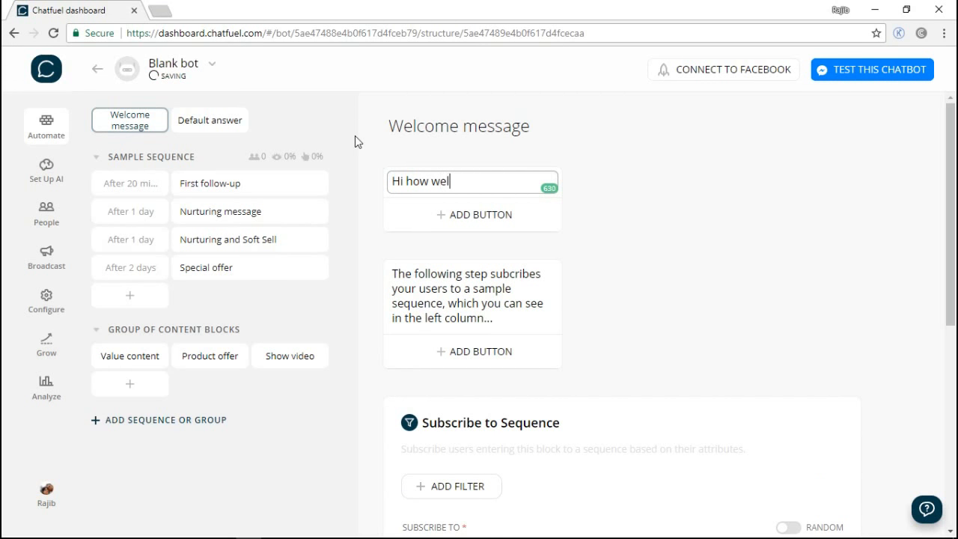
{"action": "key", "text": "BackSpace"}
{"action": "key", "text": "BackSpace"}
{"action": "key", "text": "BackSpace"}
{"action": "type", "text": "me to my "}
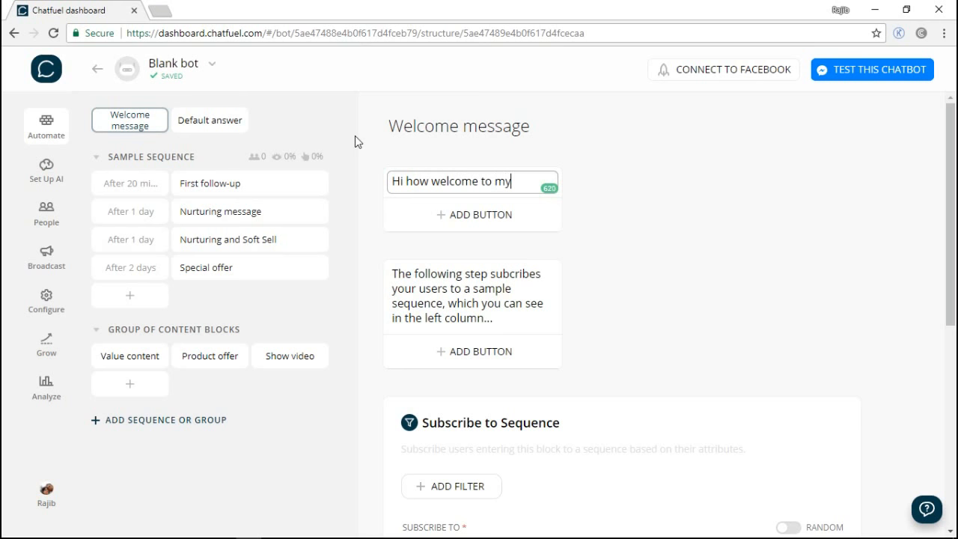
{"action": "type", "text": "page."}
Add a second line reading "How you doing today?" to the greeting card of the Welcome message.
{"action": "key", "text": "Return"}
{"action": "type", "text": "How"}
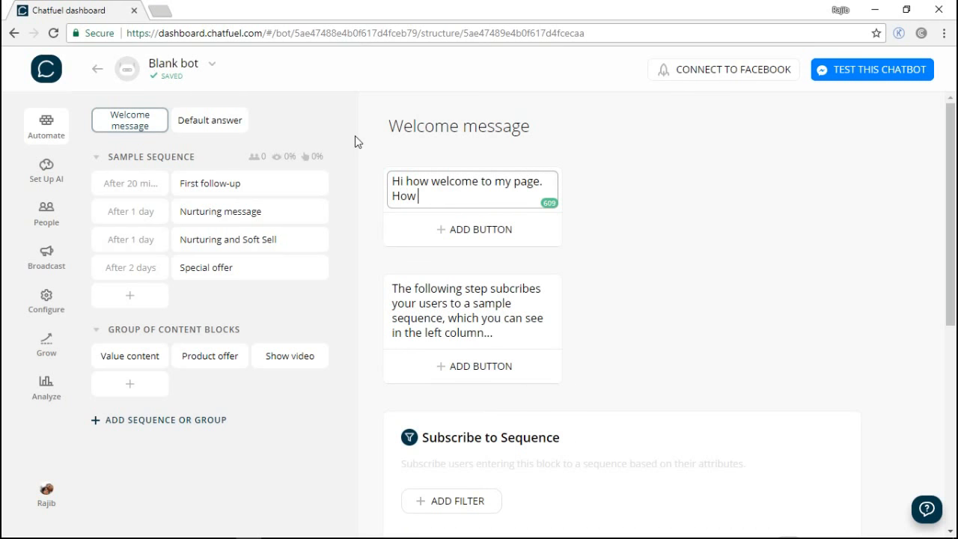
{"action": "type", "text": " ou"}
{"action": "key", "text": "BackSpace"}
{"action": "key", "text": "BackSpace"}
{"action": "key", "text": "BackSpace"}
{"action": "type", "text": "you doing today"}
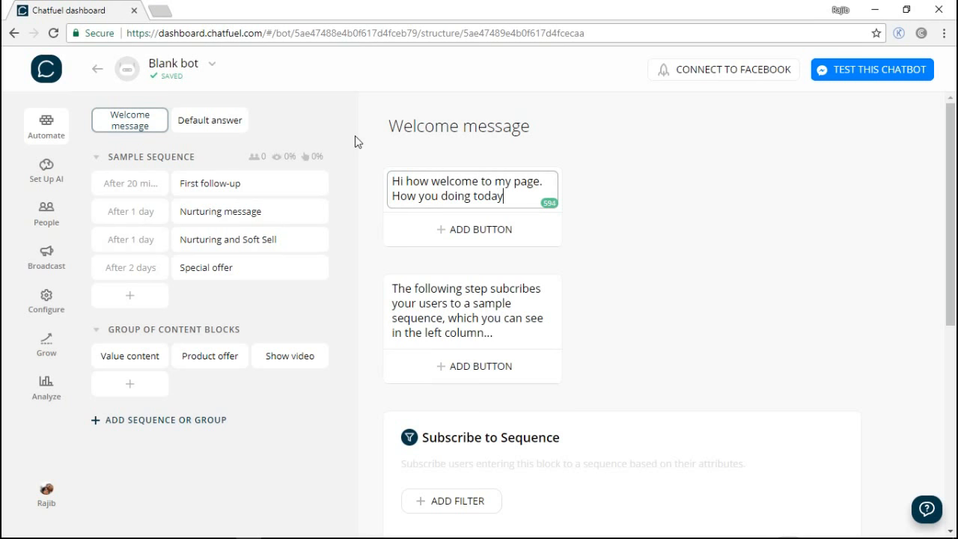
{"action": "type", "text": "?"}
{"action": "left_click", "coordinate": [670, 261]}
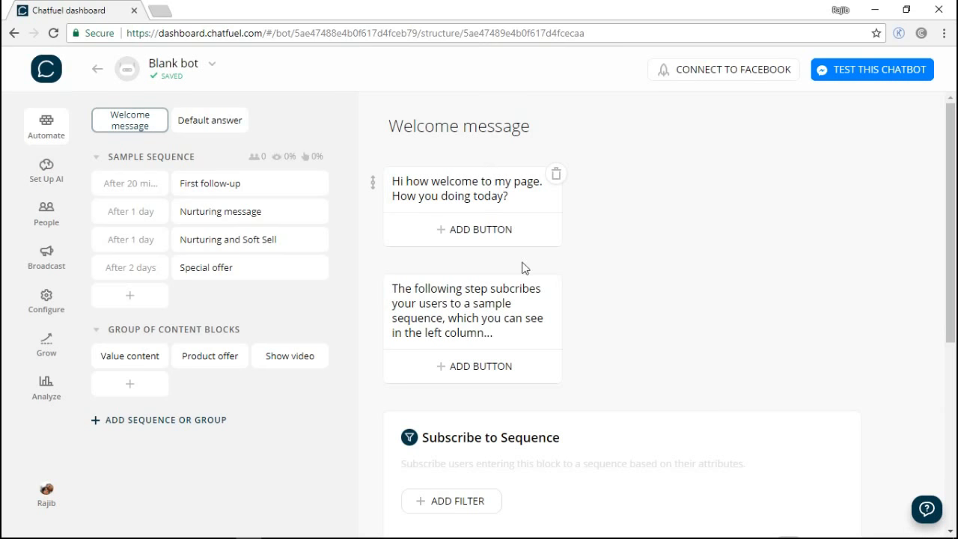
Delete the sample sequence text card and the Subscribe to Sequence card below the greeting.
{"action": "left_click", "coordinate": [558, 283]}
{"action": "left_click", "coordinate": [564, 325]}
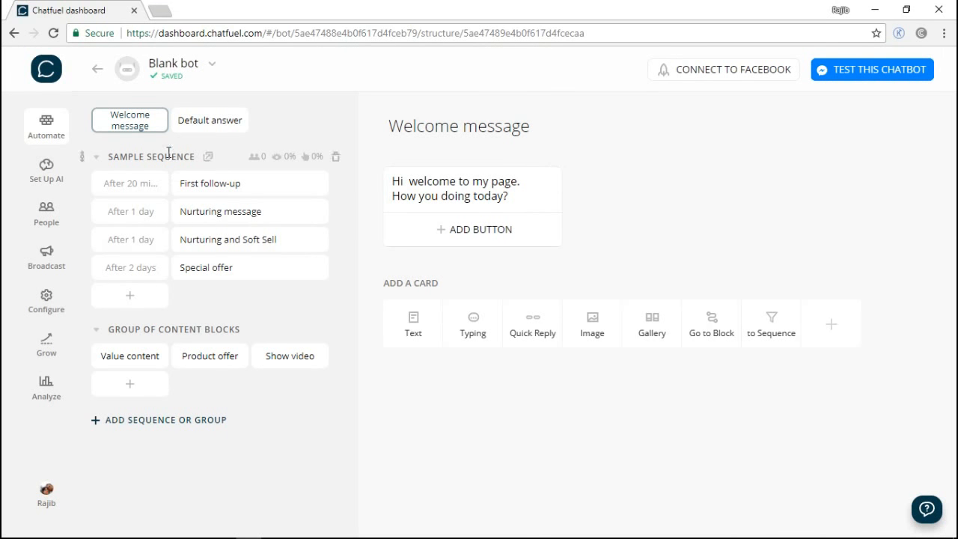
Delete the first two text cards from the Default answer block, keeping only the "Set Up AI" card.
{"action": "left_click", "coordinate": [185, 127]}
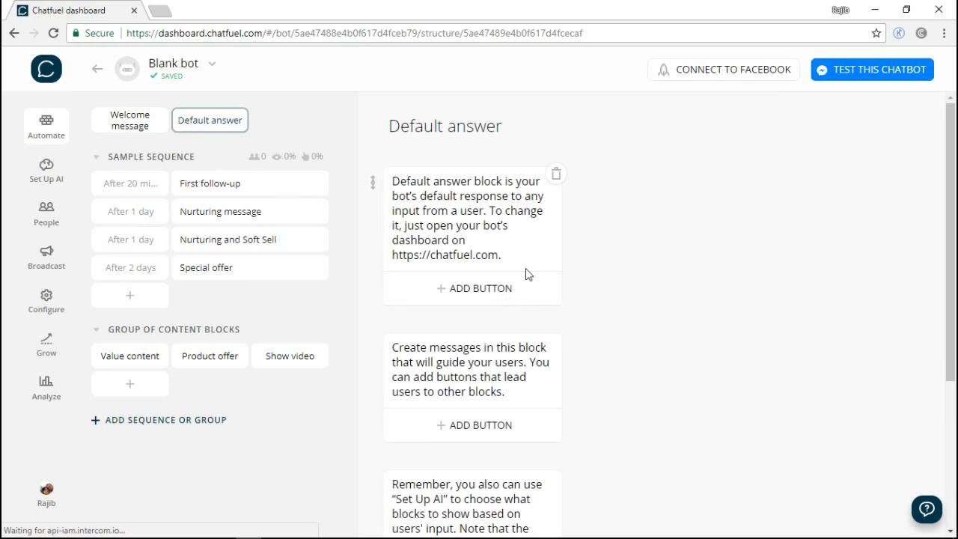
{"action": "left_click", "coordinate": [556, 177]}
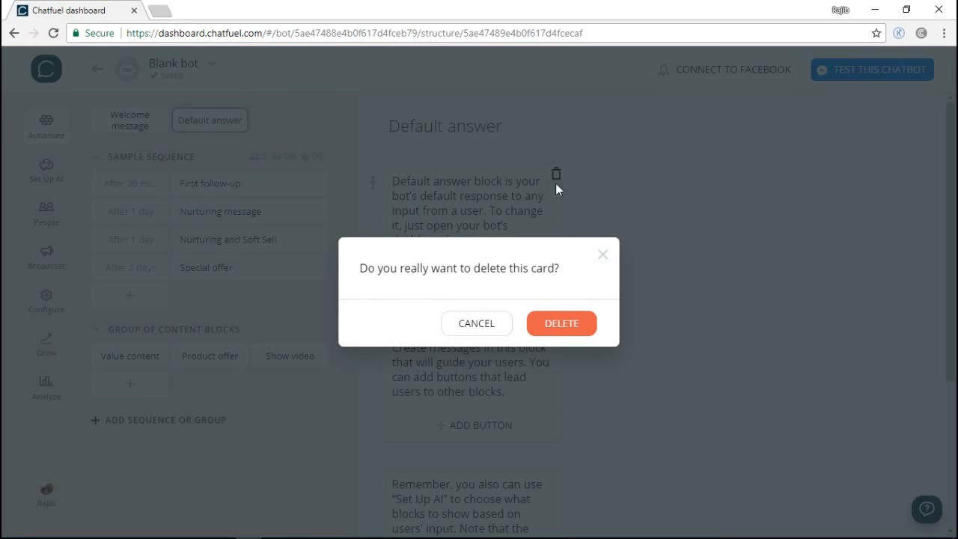
{"action": "left_click", "coordinate": [557, 324]}
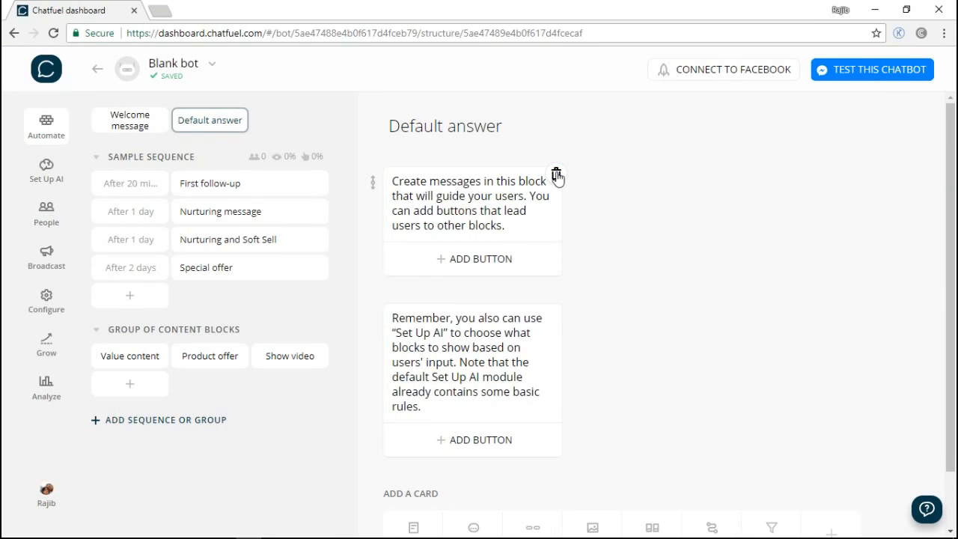
{"action": "left_click", "coordinate": [556, 177]}
{"action": "left_click", "coordinate": [566, 331]}
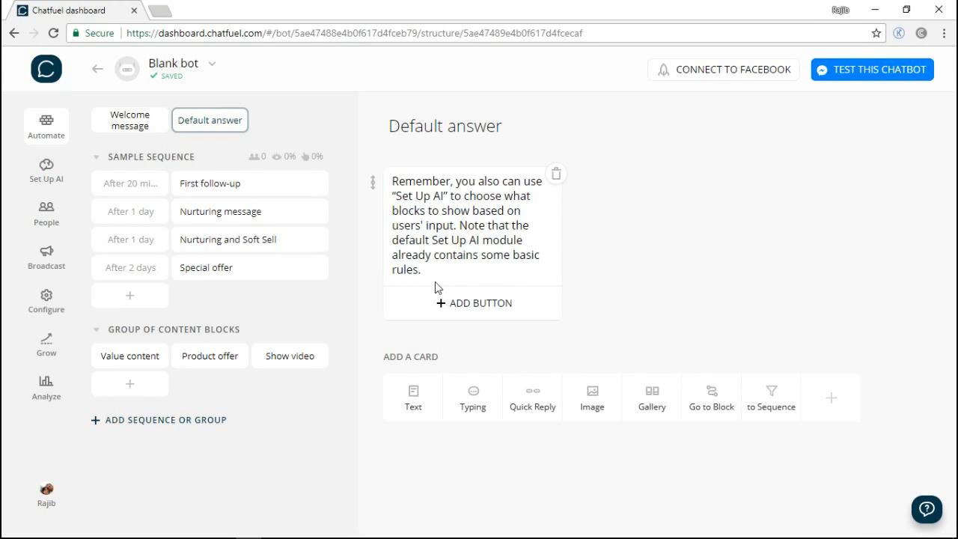
Replace the text of the remaining Default answer card with "to know more visit my webpage".
{"action": "left_click_drag", "start_coordinate": [427, 271], "coordinate": [382, 179]}
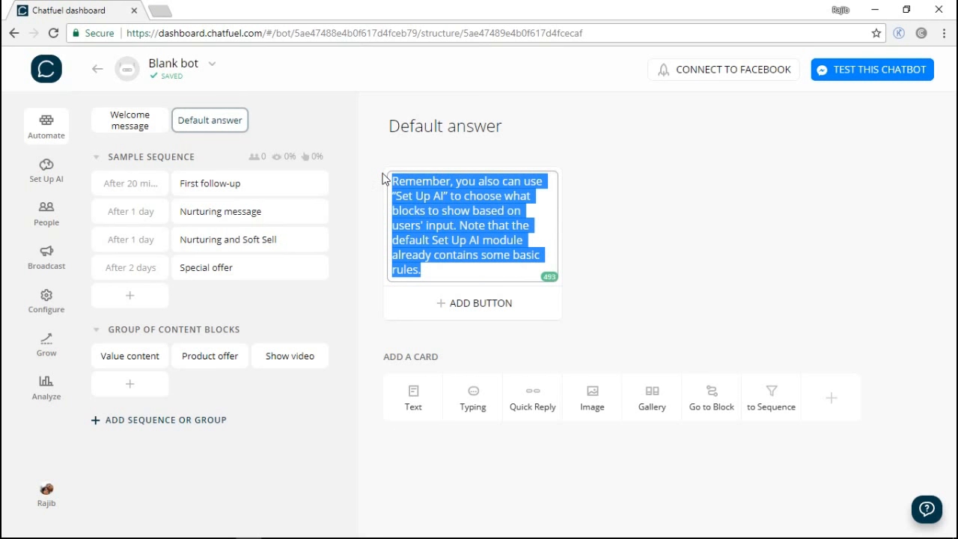
{"action": "type", "text": "to know "}
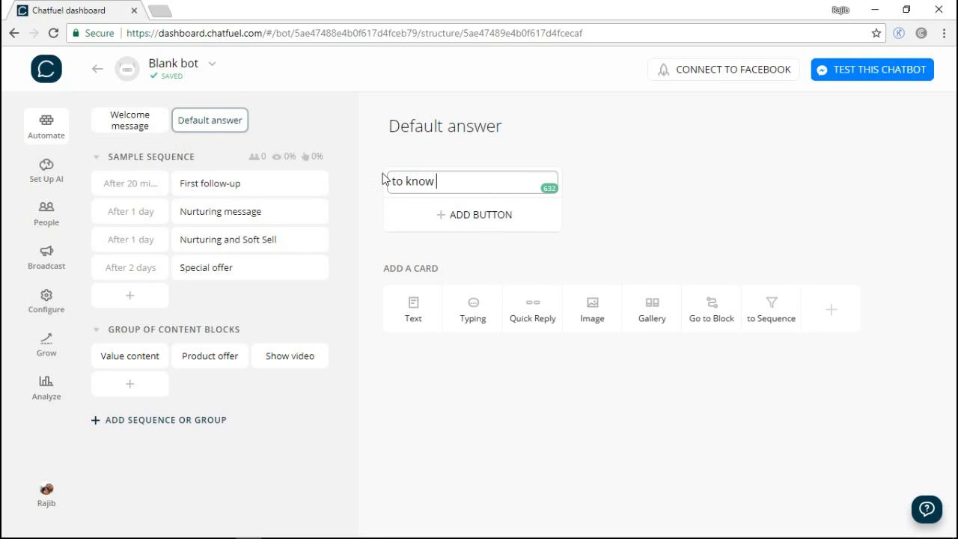
{"action": "type", "text": "more visi"}
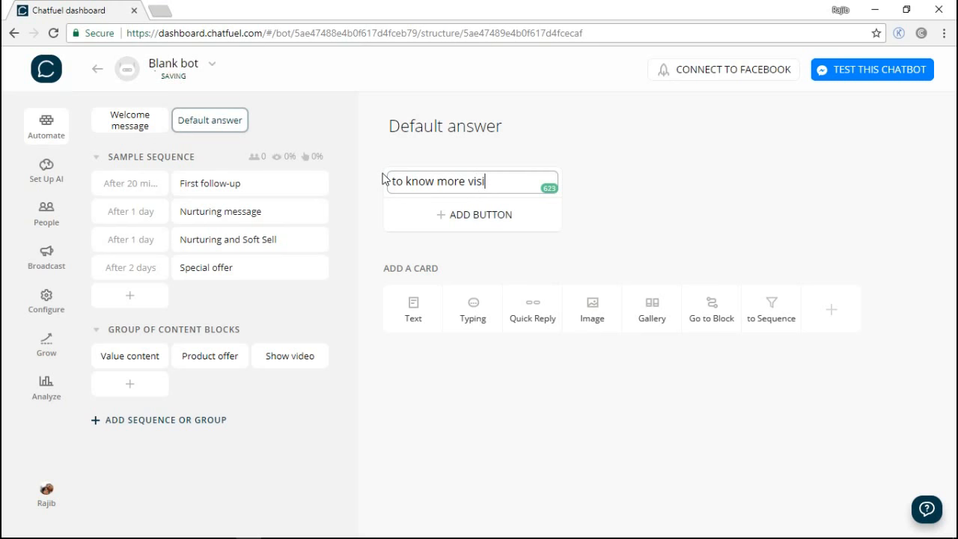
{"action": "type", "text": "t muy "}
{"action": "type", "text": "y webpafg"}
{"action": "type", "text": "e"}
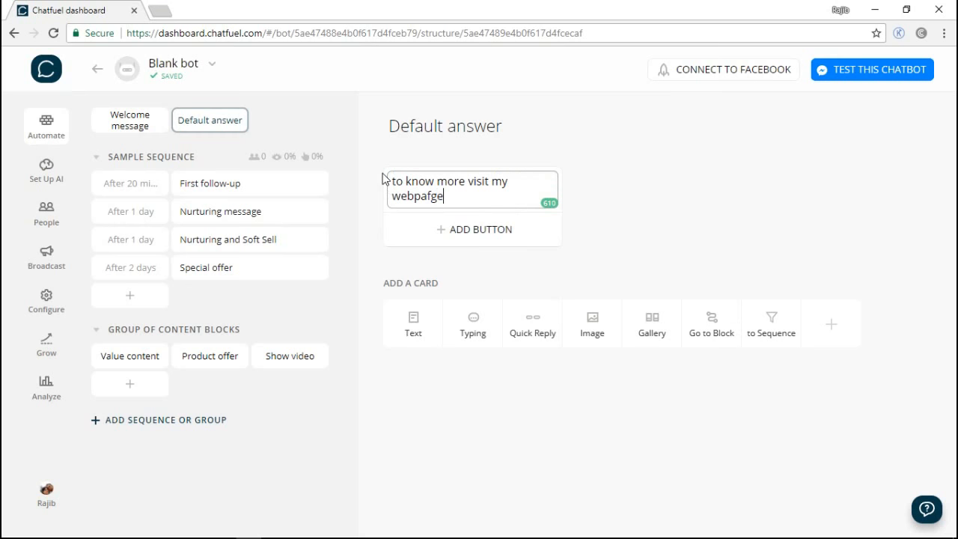
{"action": "key", "text": "BackSpace"}
{"action": "key", "text": "BackSpace"}
{"action": "key", "text": "BackSpace"}
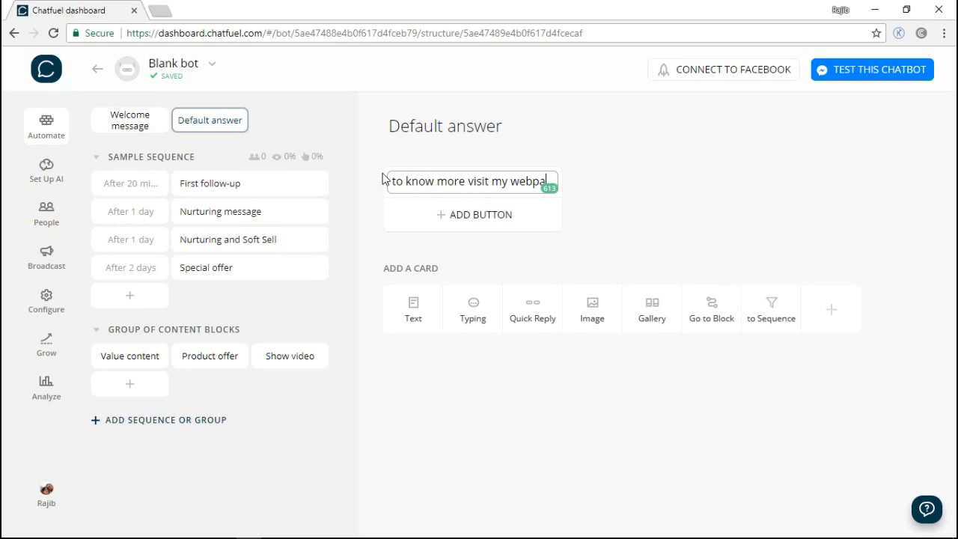
{"action": "type", "text": "ge"}
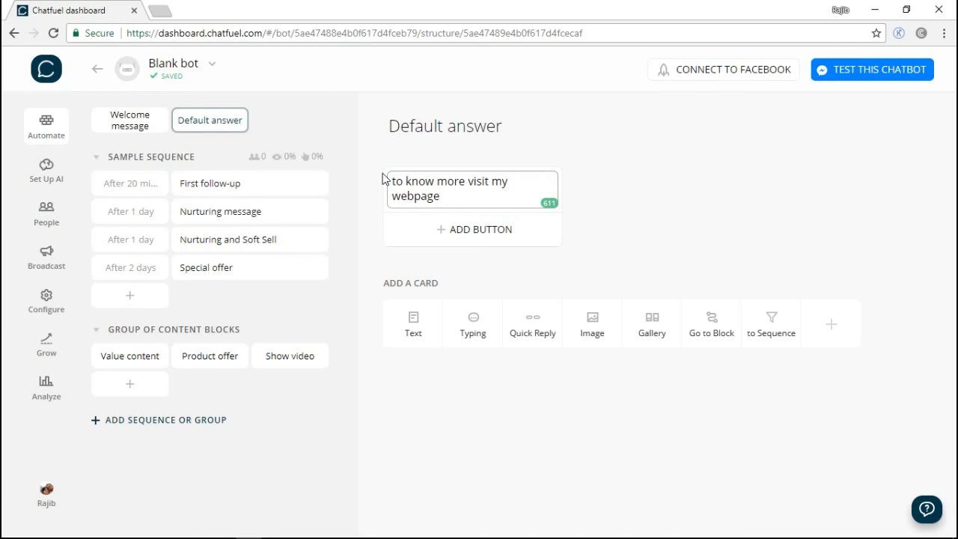
{"action": "left_click", "coordinate": [464, 236]}
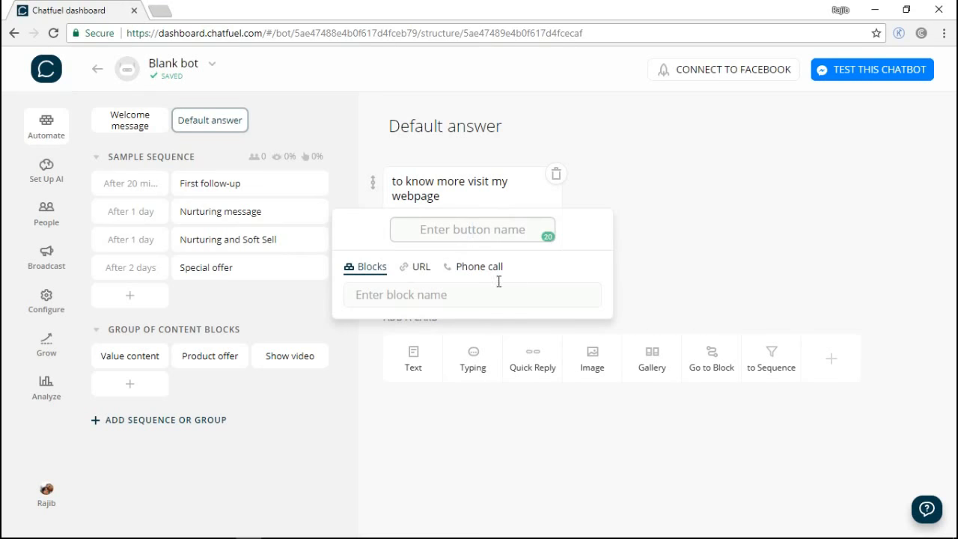
{"action": "left_click", "coordinate": [425, 275]}
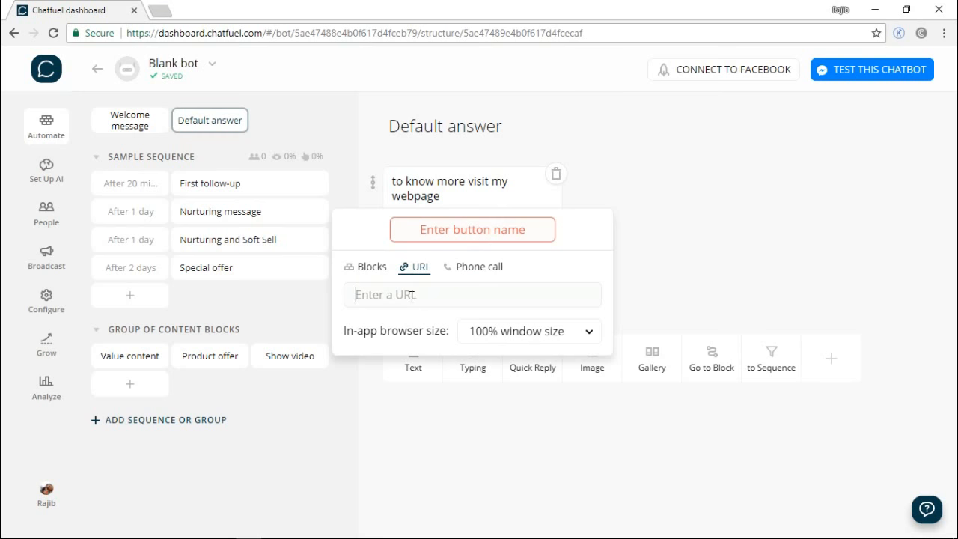
{"action": "type", "text": "www.learning-bin.com,"}
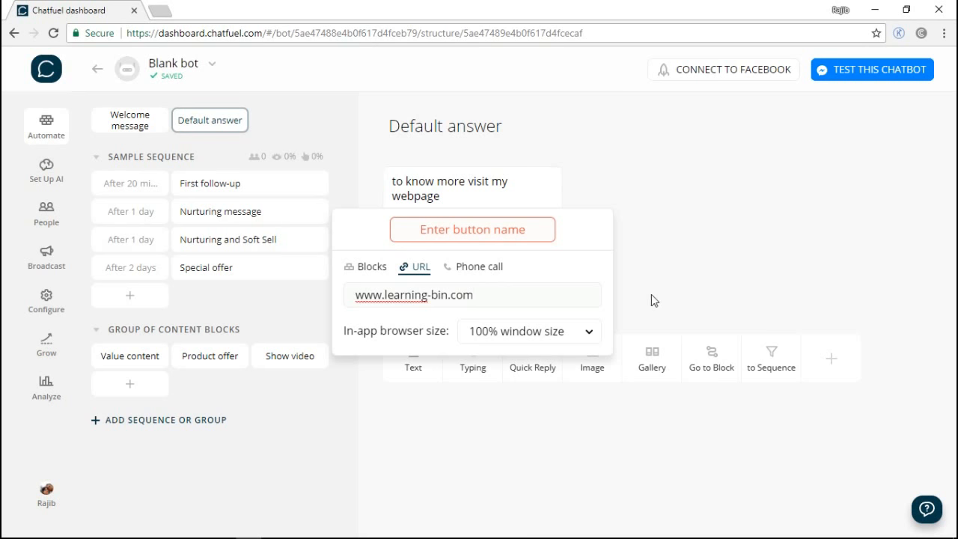
{"action": "left_click", "coordinate": [757, 250]}
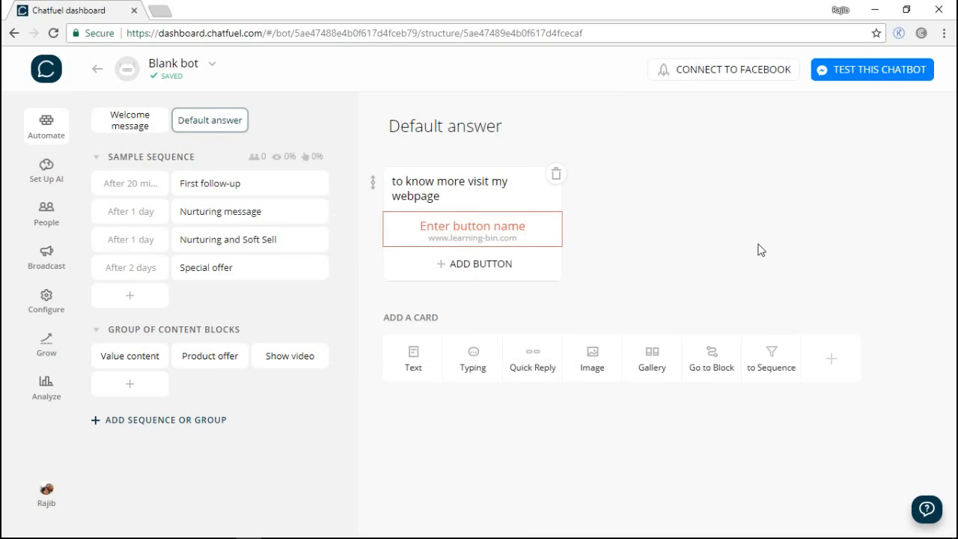
Name the Default answer card's URL button "learning bin".
{"action": "left_click", "coordinate": [474, 235]}
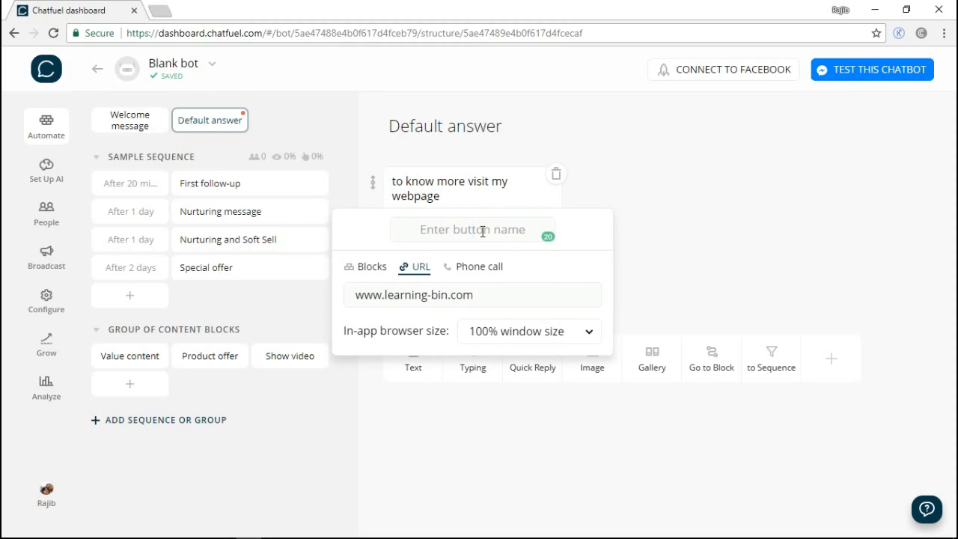
{"action": "left_click", "coordinate": [483, 231]}
{"action": "type", "text": "learningb"}
{"action": "key", "text": "BackSpace"}
{"action": "type", "text": "bin"}
{"action": "left_click", "coordinate": [735, 217]}
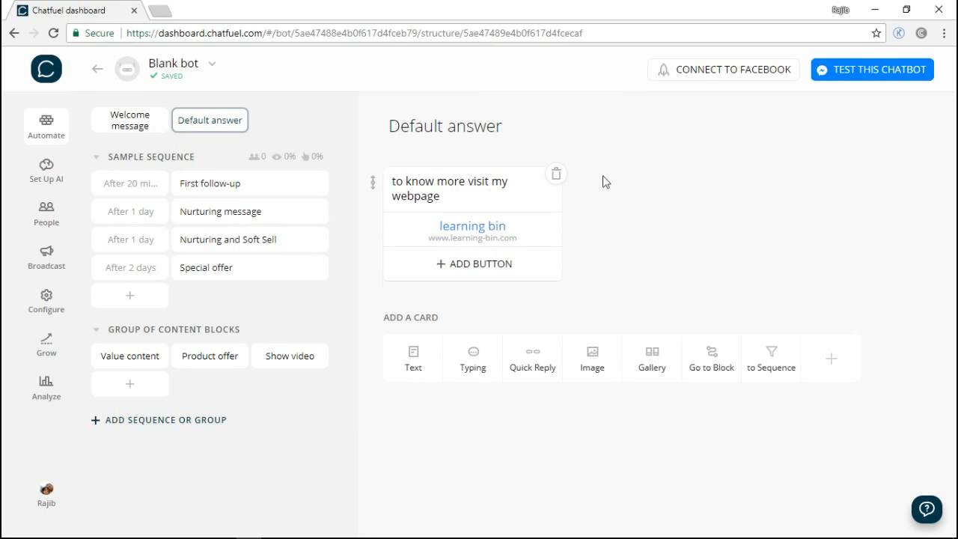
Add a button named "Good" to the greeting card of the Welcome message and bring up its target block choices.
{"action": "left_click", "coordinate": [140, 126]}
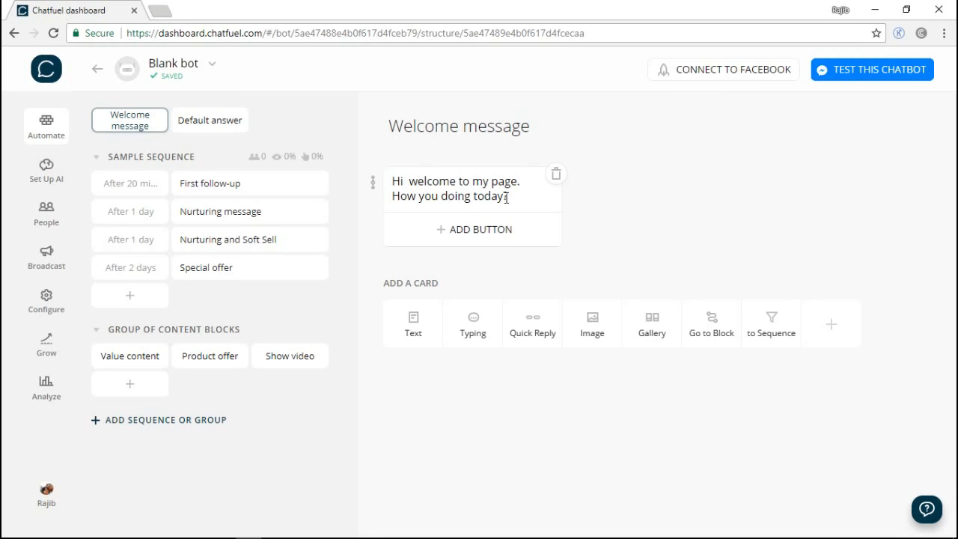
{"action": "left_click", "coordinate": [483, 237]}
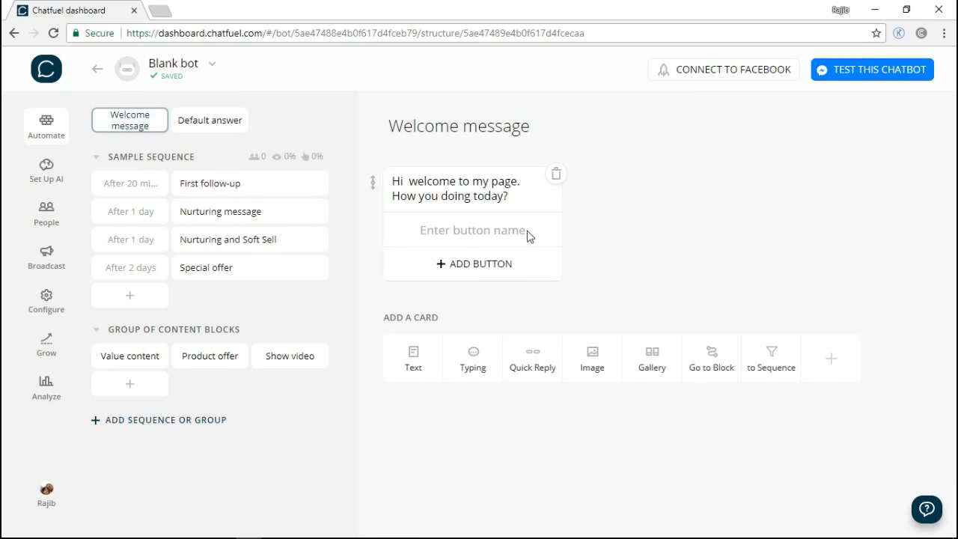
{"action": "left_click", "coordinate": [470, 235]}
{"action": "type", "text": "Godd"}
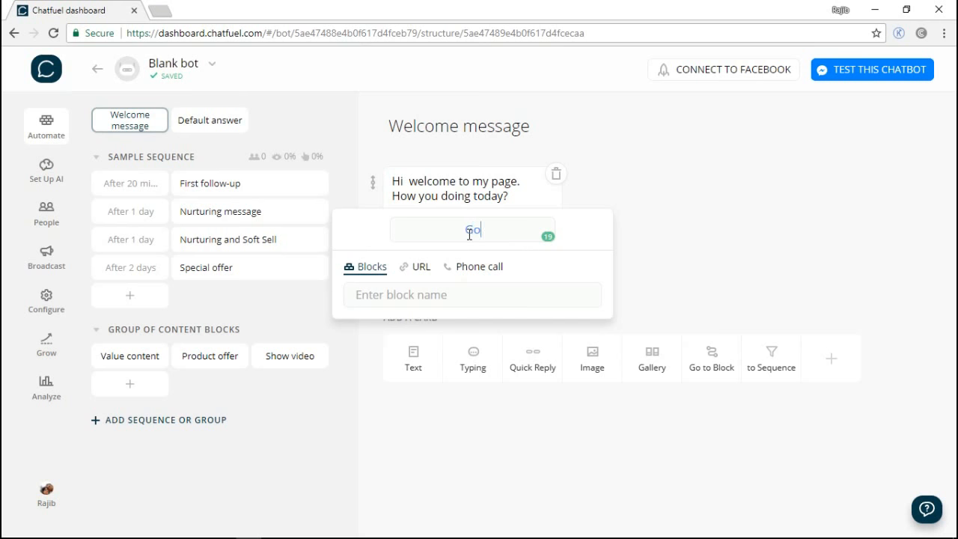
{"action": "key", "text": "BackSpace"}
{"action": "key", "text": "BackSpace"}
{"action": "type", "text": "od"}
{"action": "left_click", "coordinate": [406, 295]}
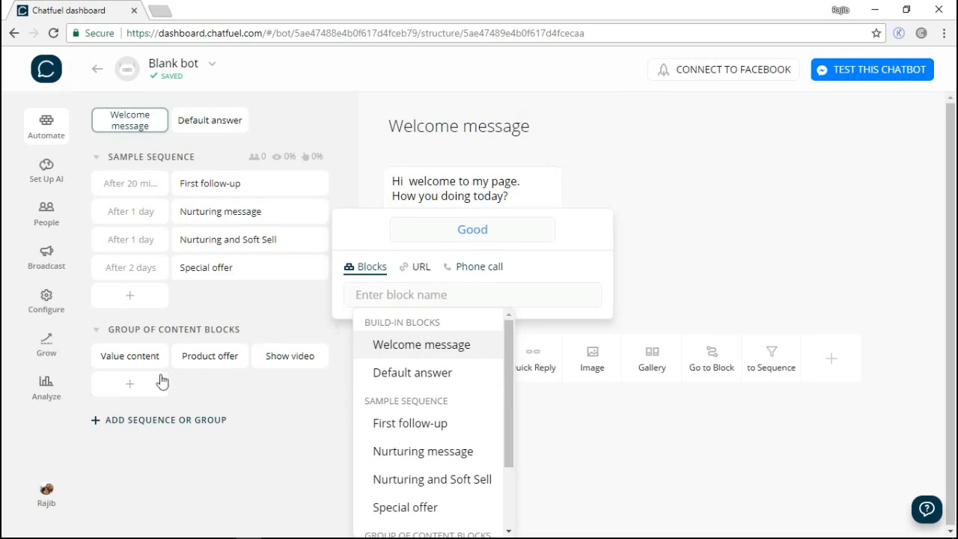
Create a content block named "Good" containing a text card that reads "Ok ! Now tell me what you want".
{"action": "left_click", "coordinate": [138, 384]}
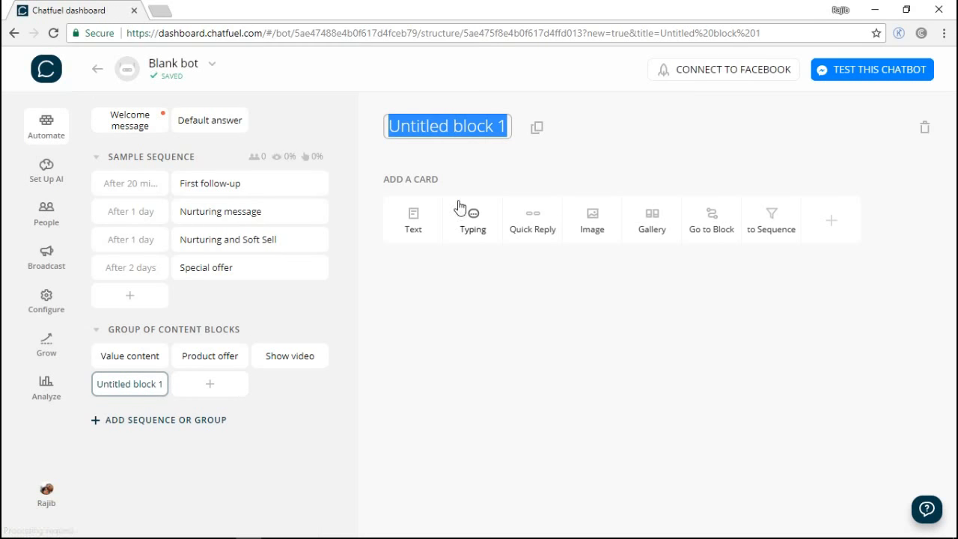
{"action": "type", "text": "Good"}
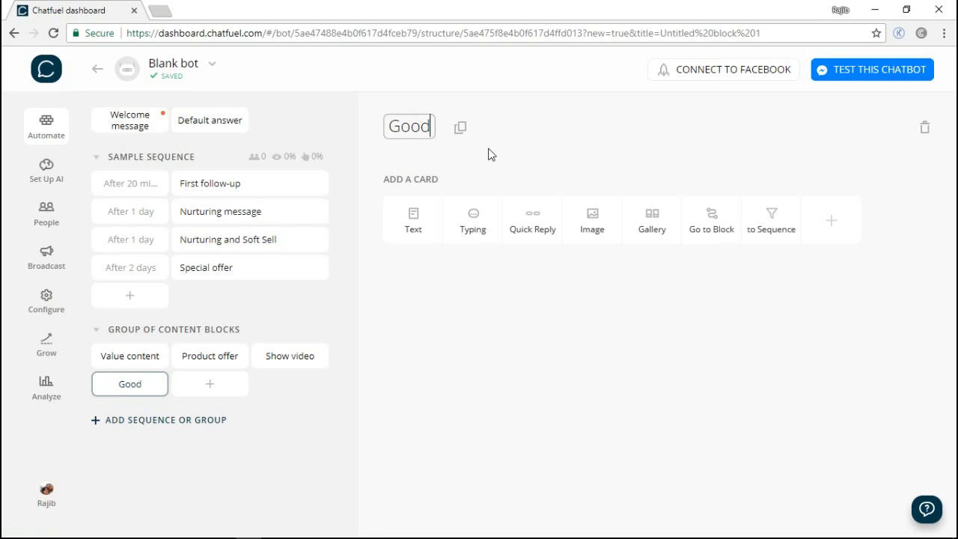
{"action": "left_click", "coordinate": [423, 225]}
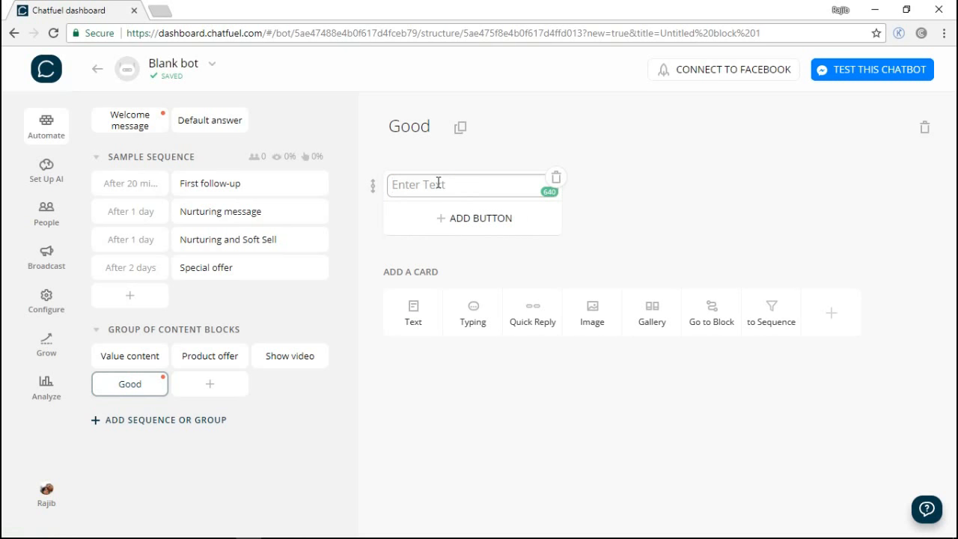
{"action": "type", "text": "Ok no"}
{"action": "key", "text": "BackSpace"}
{"action": "type", "text": "! Noqw"}
{"action": "key", "text": "BackSpace"}
{"action": "key", "text": "BackSpace"}
{"action": "type", "text": "tell me what "}
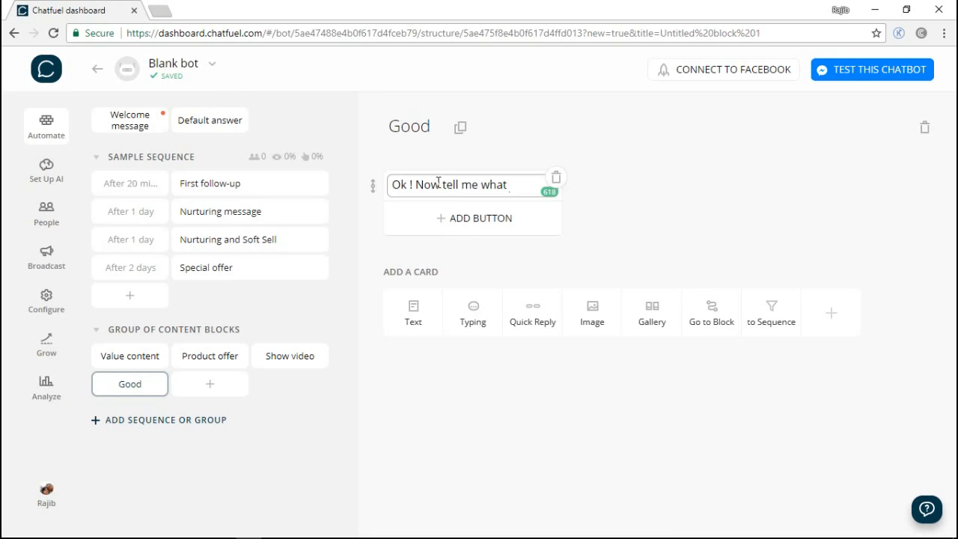
{"action": "type", "text": "you want"}
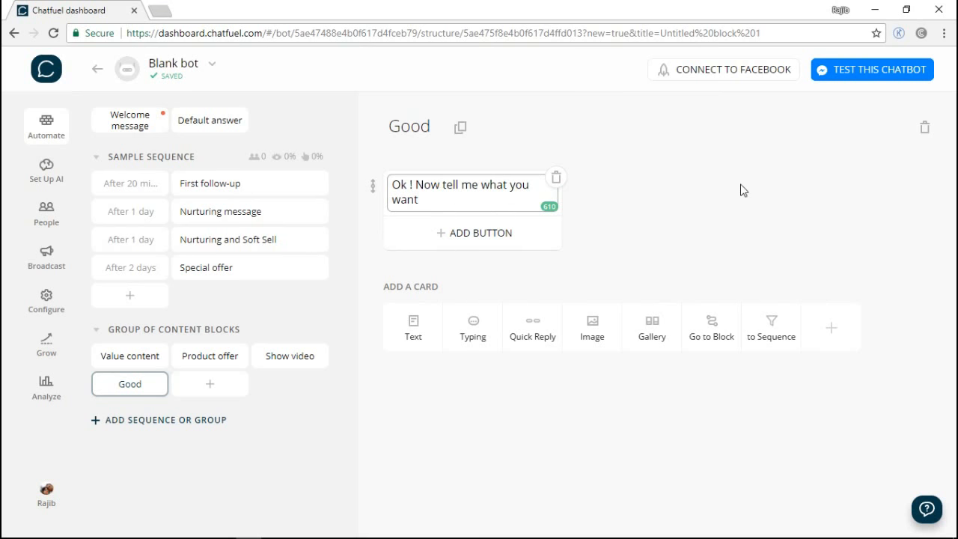
{"action": "left_click", "coordinate": [662, 183]}
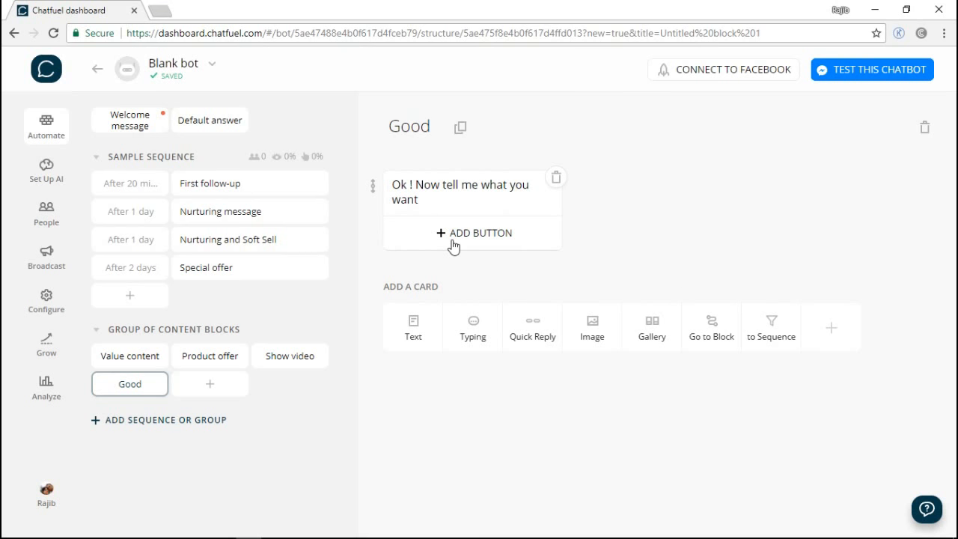
Add two buttons named "Clothing" and "Electric" to the text card of the Good block.
{"action": "left_click", "coordinate": [453, 246]}
{"action": "type", "text": "Clothing"}
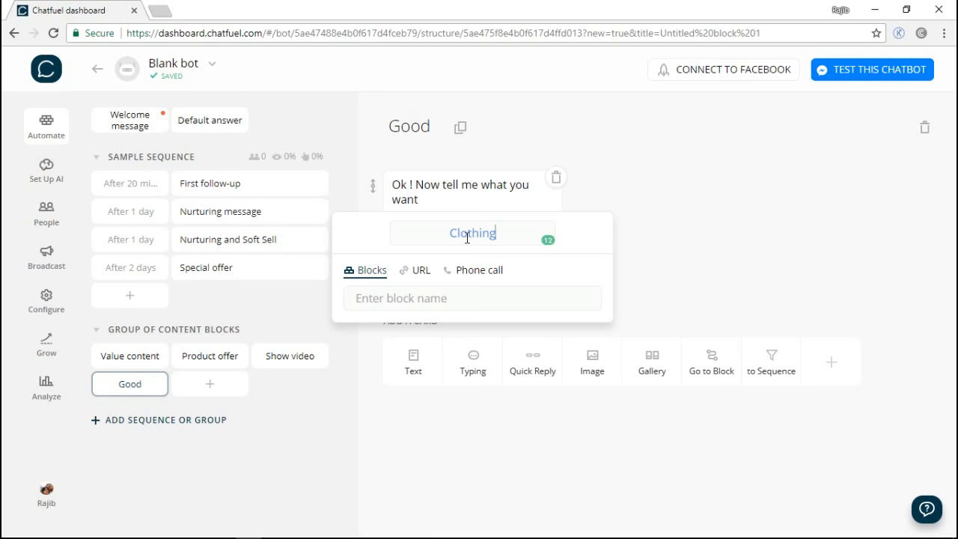
{"action": "left_click", "coordinate": [663, 227]}
{"action": "left_click", "coordinate": [482, 267]}
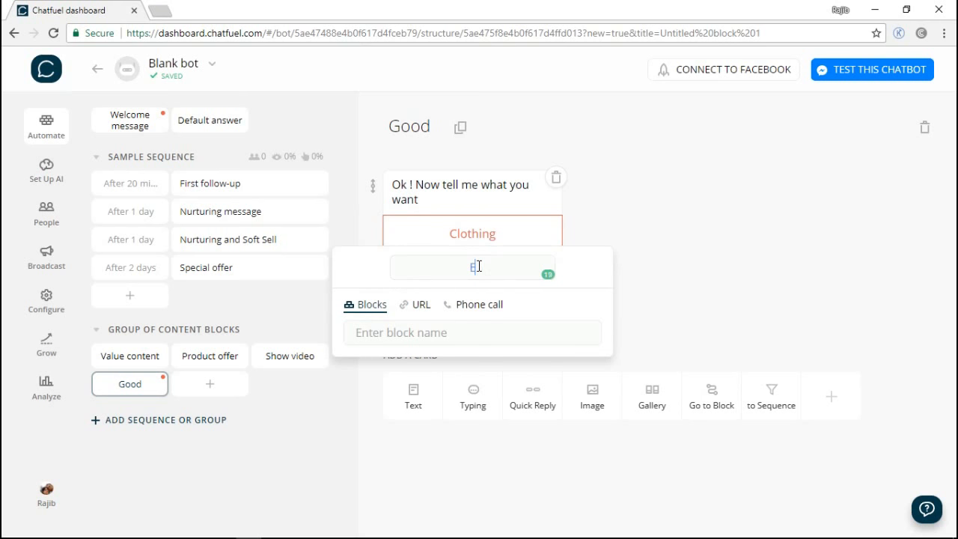
{"action": "type", "text": "Electric"}
{"action": "left_click", "coordinate": [832, 171]}
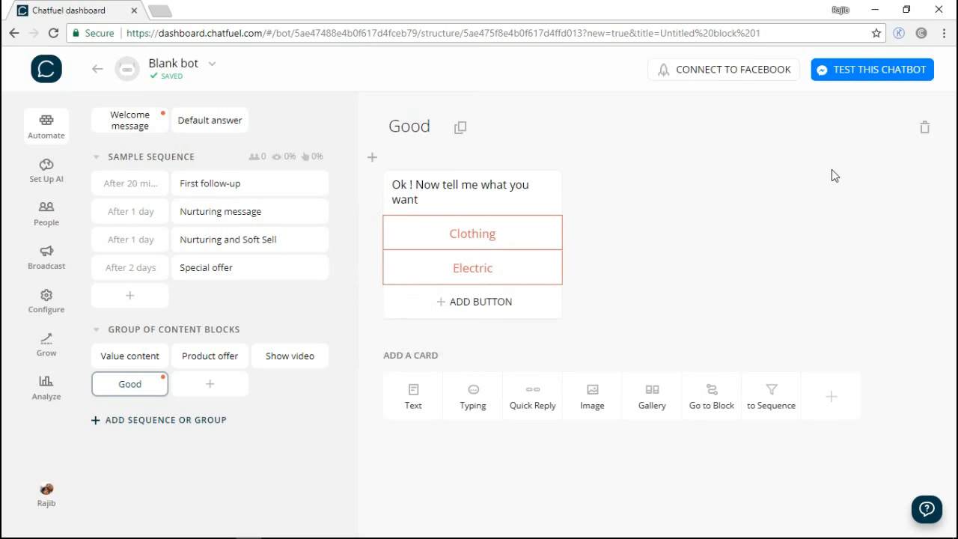
Make the Clothing button open a URL, entering the placeholder "lsjlsjsljsf".
{"action": "left_click", "coordinate": [472, 230]}
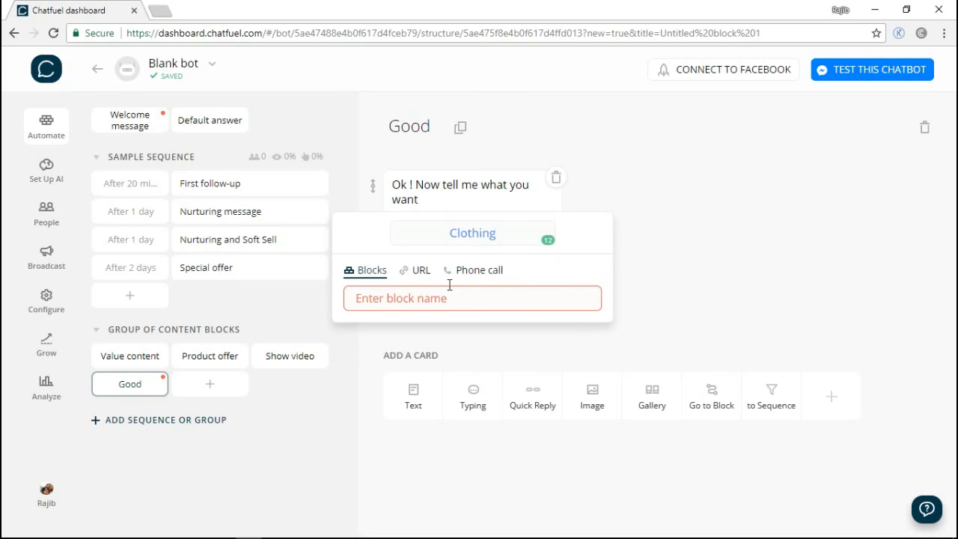
{"action": "left_click", "coordinate": [417, 270]}
{"action": "left_click", "coordinate": [432, 297]}
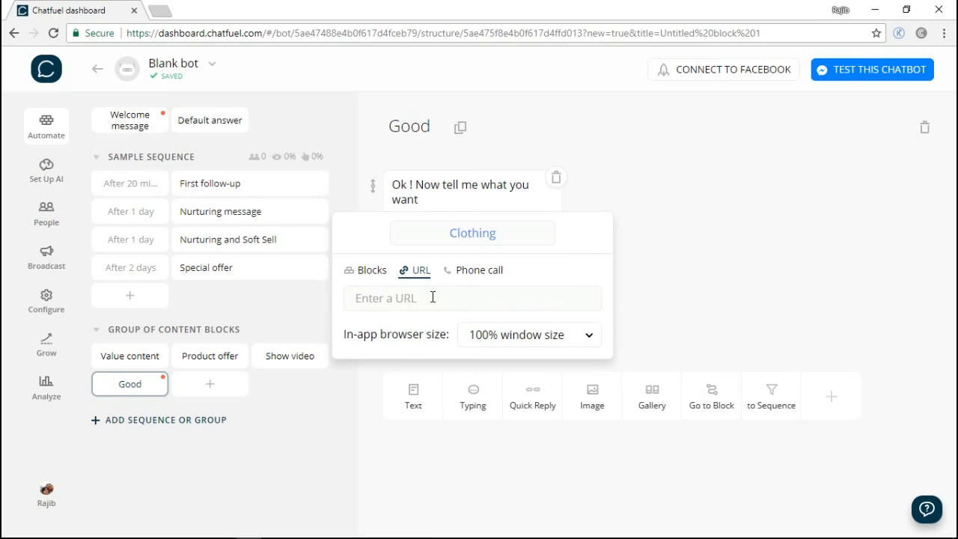
{"action": "type", "text": "lsjlsjsljsf"}
{"action": "left_click", "coordinate": [711, 233]}
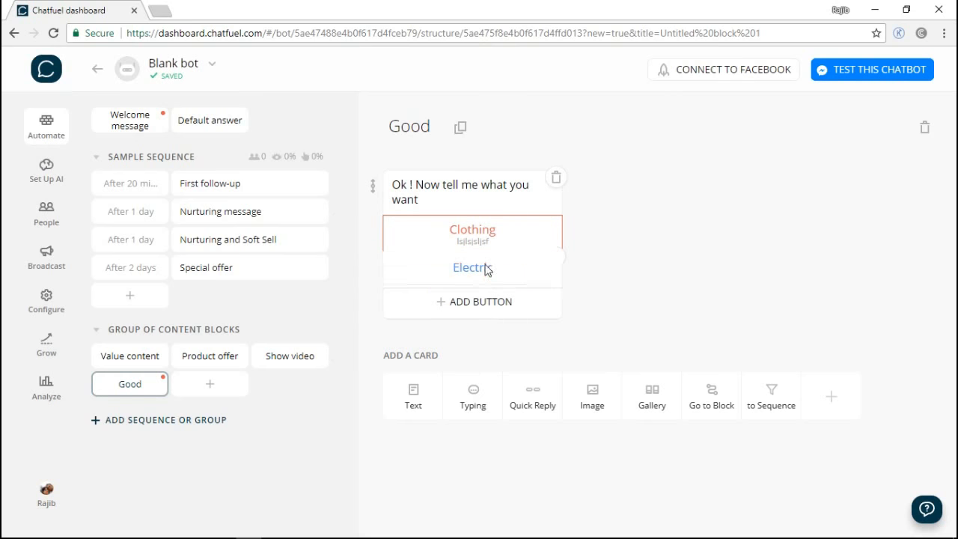
Try to link the Electric button to a block with the placeholder name "dfasdffddfsdfassdf".
{"action": "left_click", "coordinate": [487, 270]}
{"action": "type", "text": "dfasdffddfsdfassdf"}
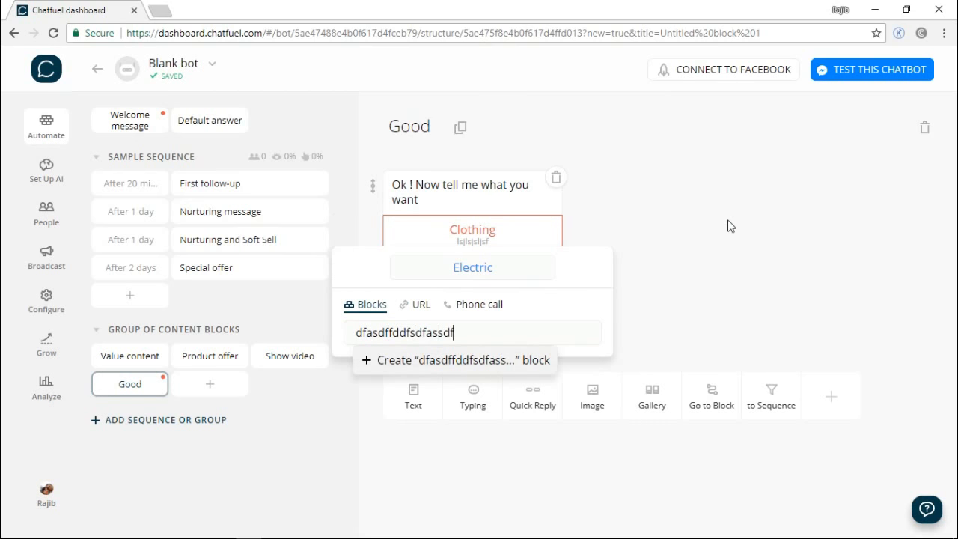
{"action": "left_click", "coordinate": [729, 222]}
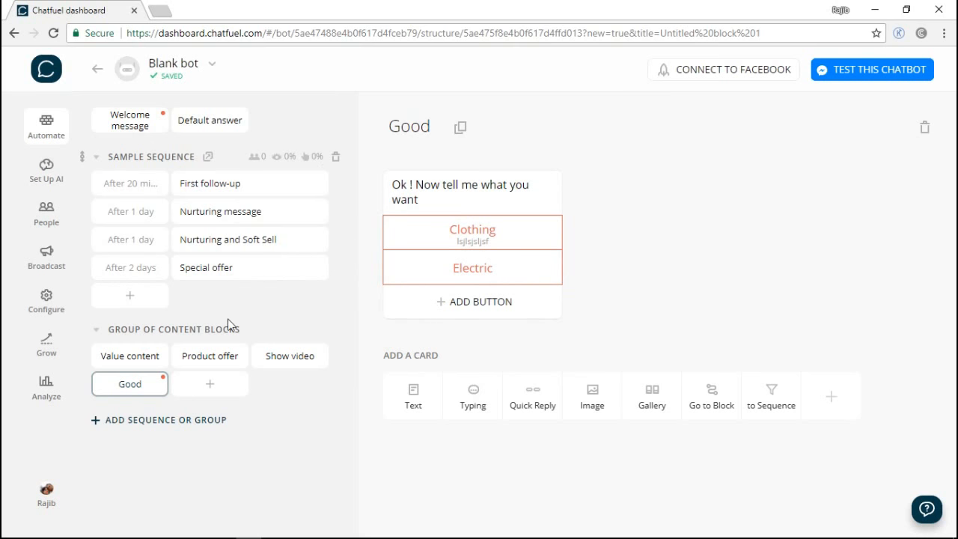
Create another content block named "Bad" next to the Good block.
{"action": "left_click", "coordinate": [196, 384]}
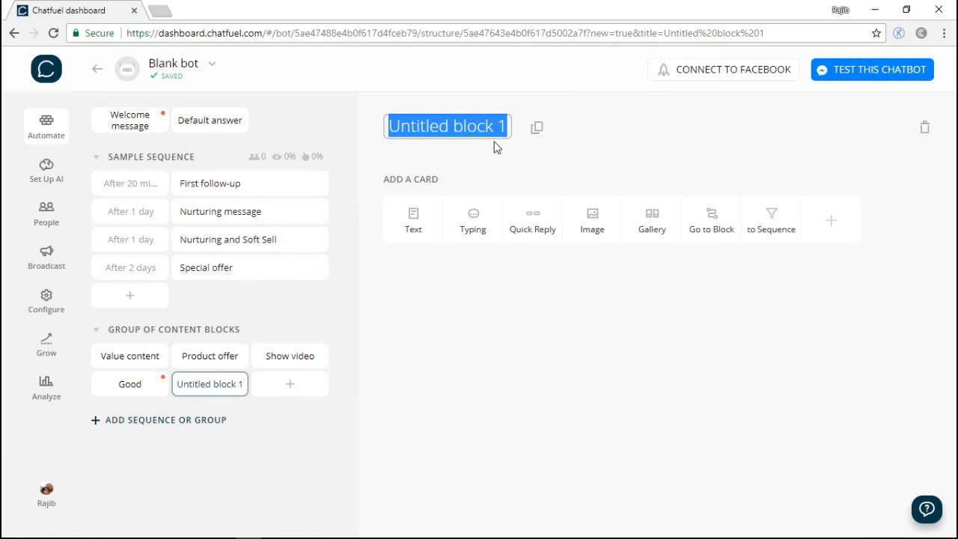
{"action": "type", "text": "Bad"}
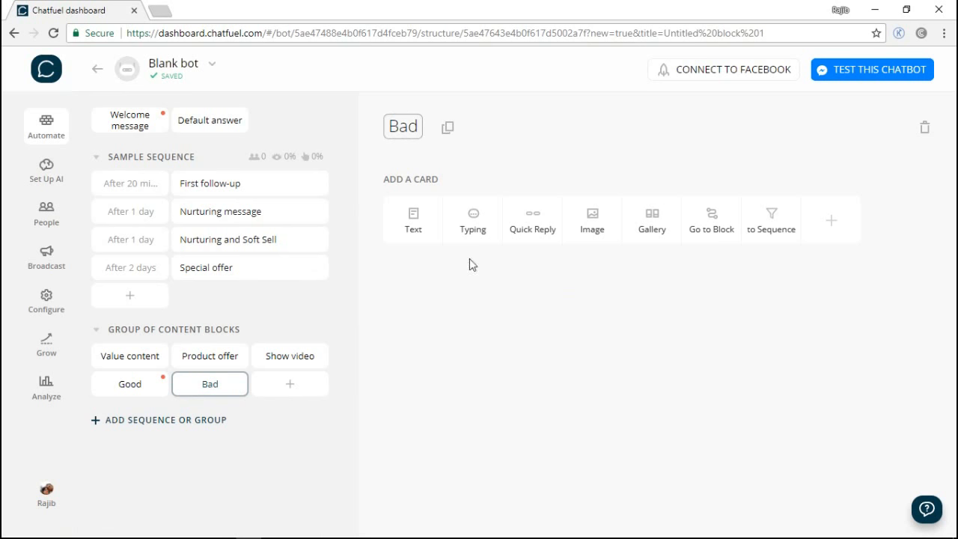
{"action": "key", "text": "Return"}
{"action": "left_click", "coordinate": [404, 128]}
Add a text card to the Bad block reading "Ok take care. and visit another day. Thanks".
{"action": "left_click", "coordinate": [416, 224]}
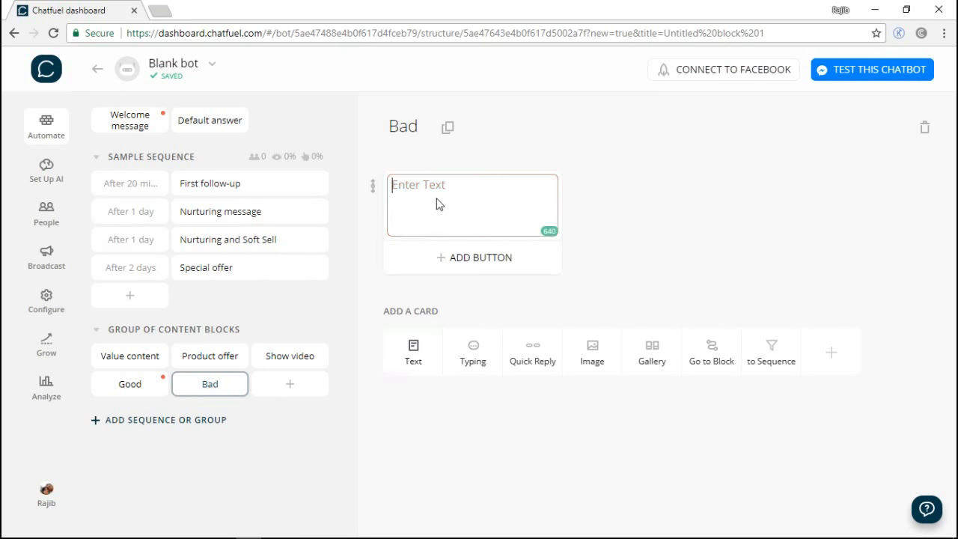
{"action": "left_click", "coordinate": [438, 199]}
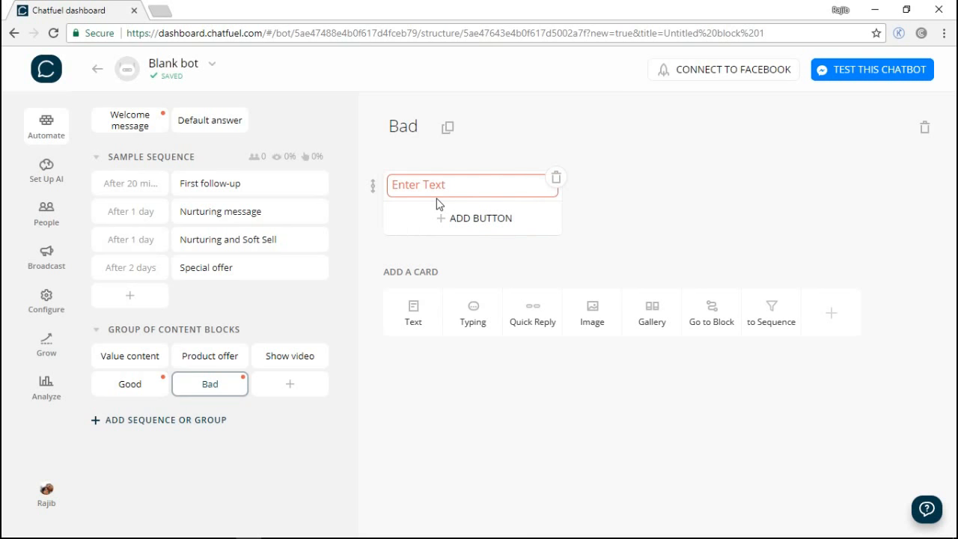
{"action": "left_click", "coordinate": [419, 185]}
{"action": "type", "text": "Ok take care"}
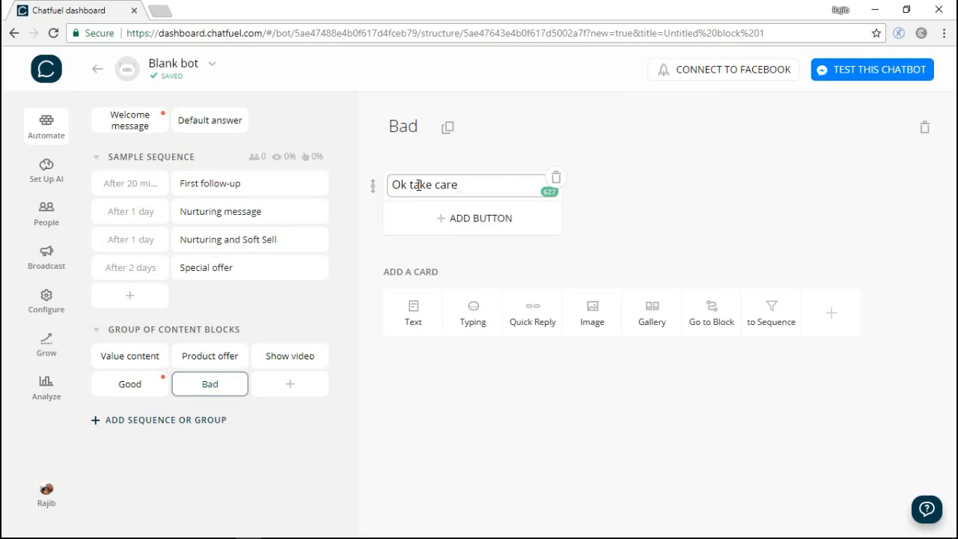
{"action": "key", "text": "BackSpace"}
{"action": "type", "text": ". and visit o"}
{"action": "key", "text": "BackSpace"}
{"action": "type", "text": "a"}
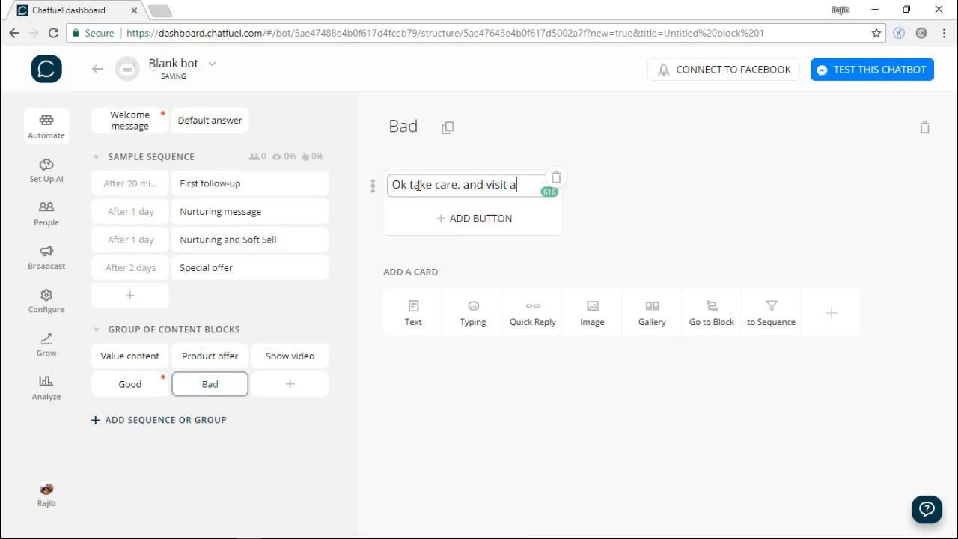
{"action": "type", "text": "nother day"}
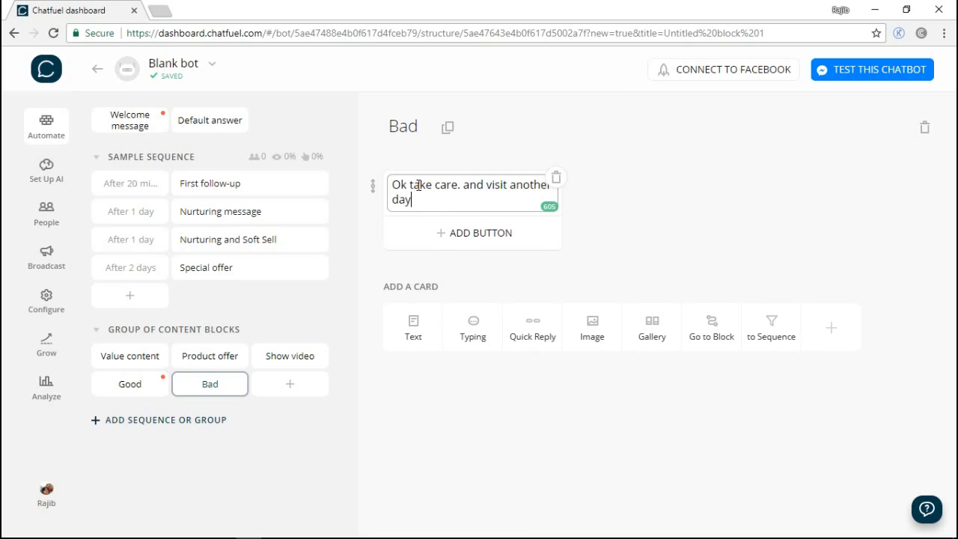
{"action": "type", "text": ". ~Tl"}
{"action": "type", "text": " Thanks"}
{"action": "left_click", "coordinate": [724, 184]}
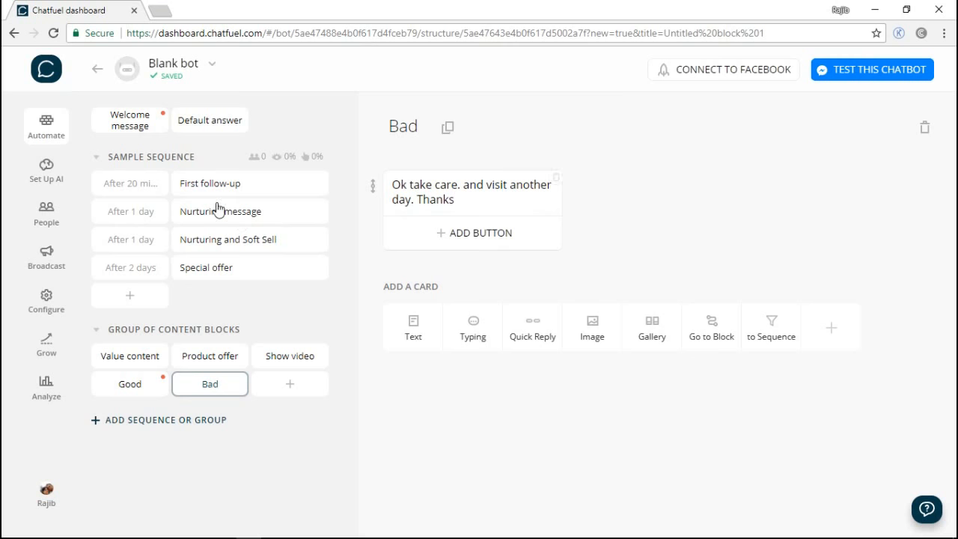
Add a button named "Bad" to the welcome message's text card and link it to the Bad block.
{"action": "left_click", "coordinate": [155, 123]}
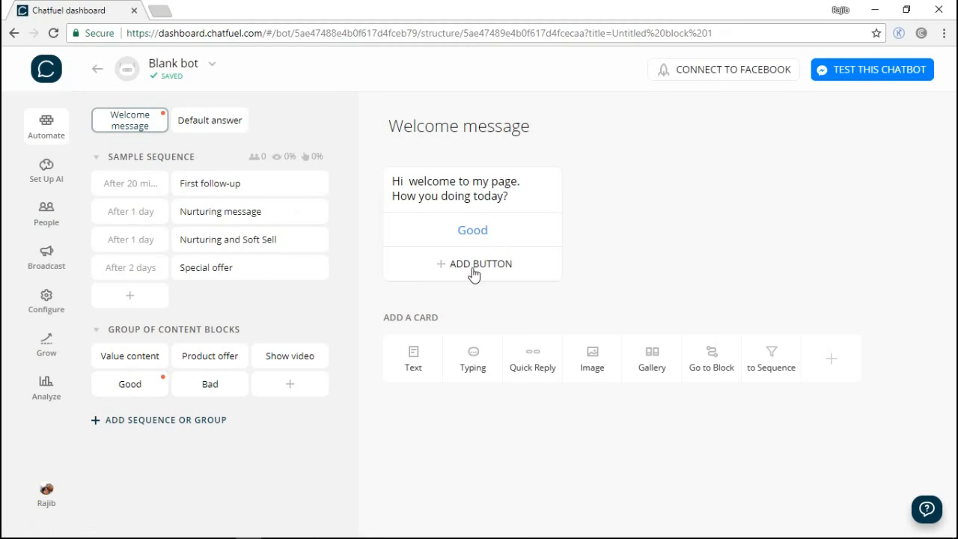
{"action": "left_click", "coordinate": [473, 267]}
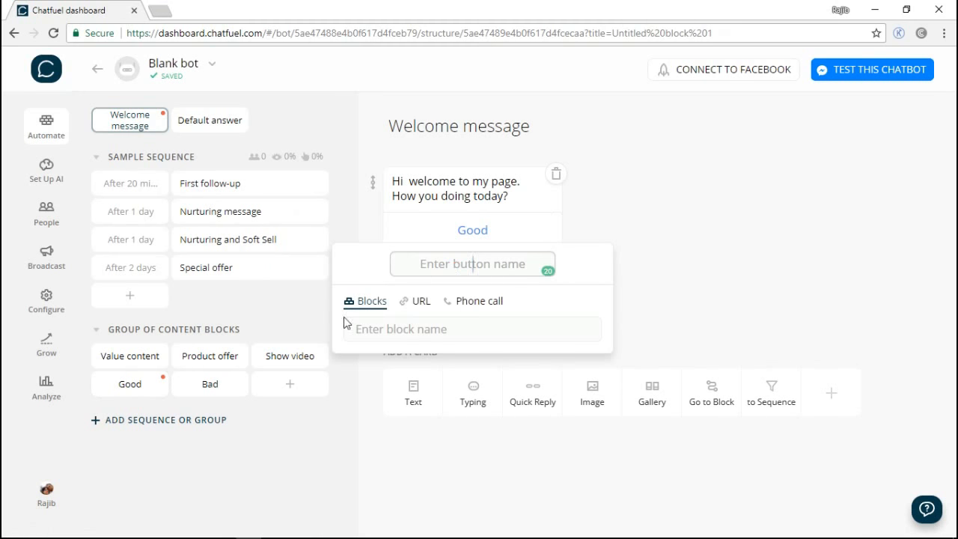
{"action": "left_click", "coordinate": [388, 325]}
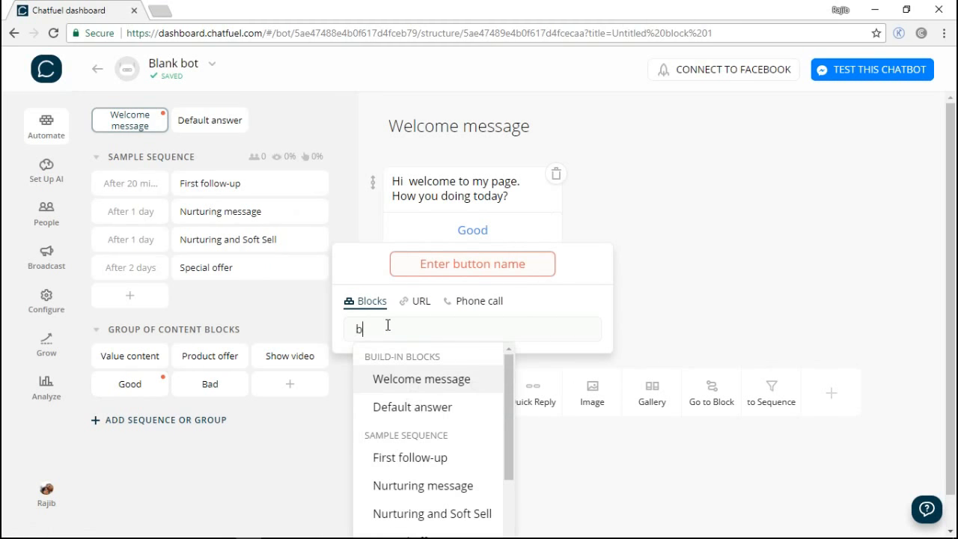
{"action": "type", "text": "b"}
{"action": "left_click", "coordinate": [413, 410]}
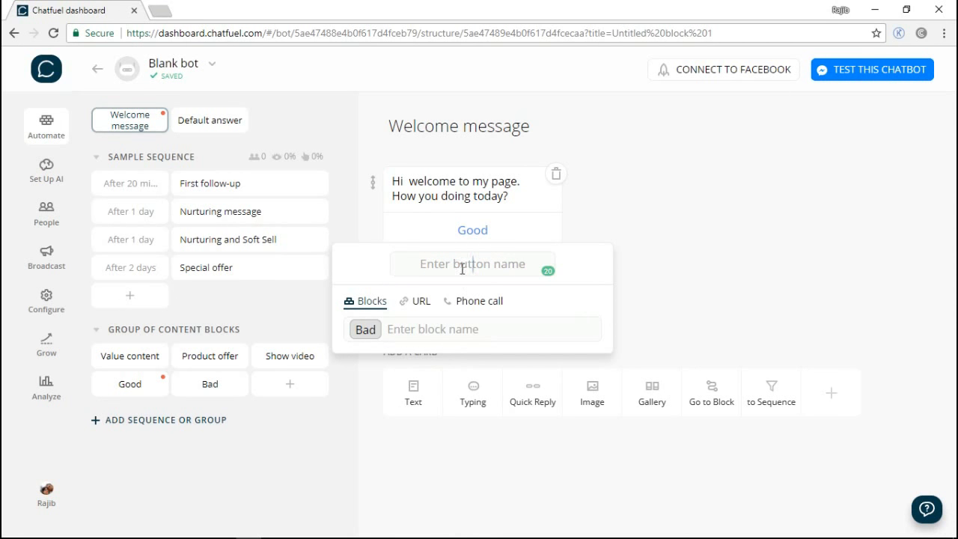
{"action": "left_click", "coordinate": [461, 266]}
{"action": "type", "text": "Bad"}
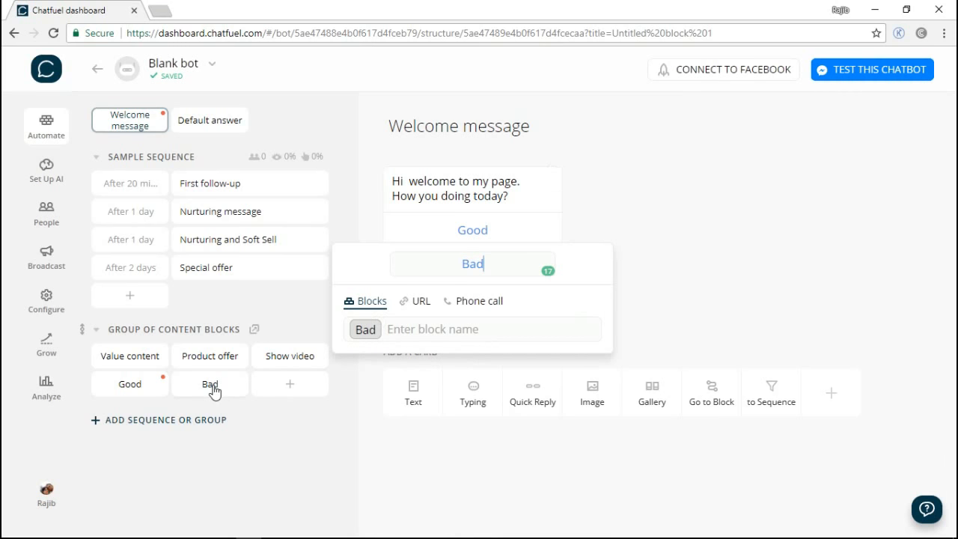
{"action": "left_click", "coordinate": [702, 262]}
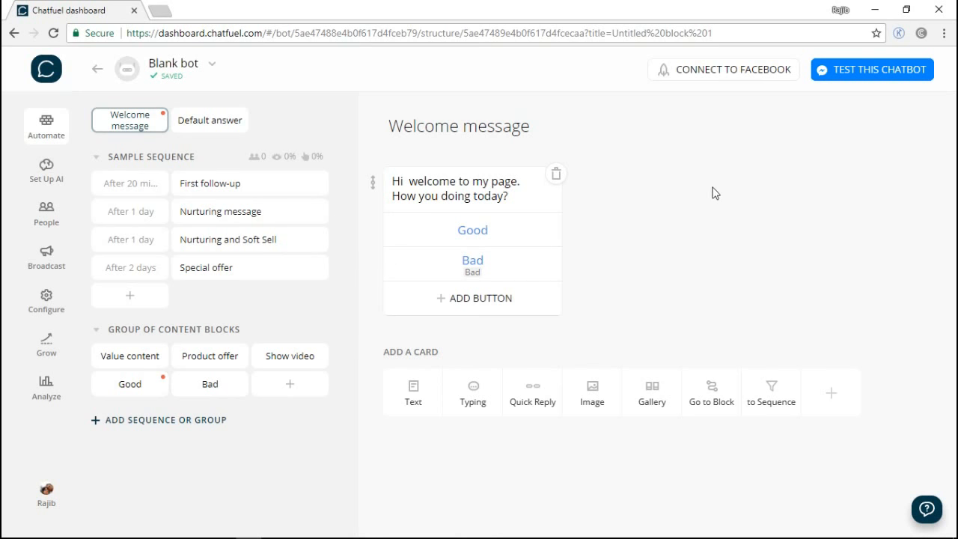
Open the chatbot's test conversation in Messenger to check its replies, and return to the Chatfuel dashboard.
{"action": "left_click", "coordinate": [851, 72]}
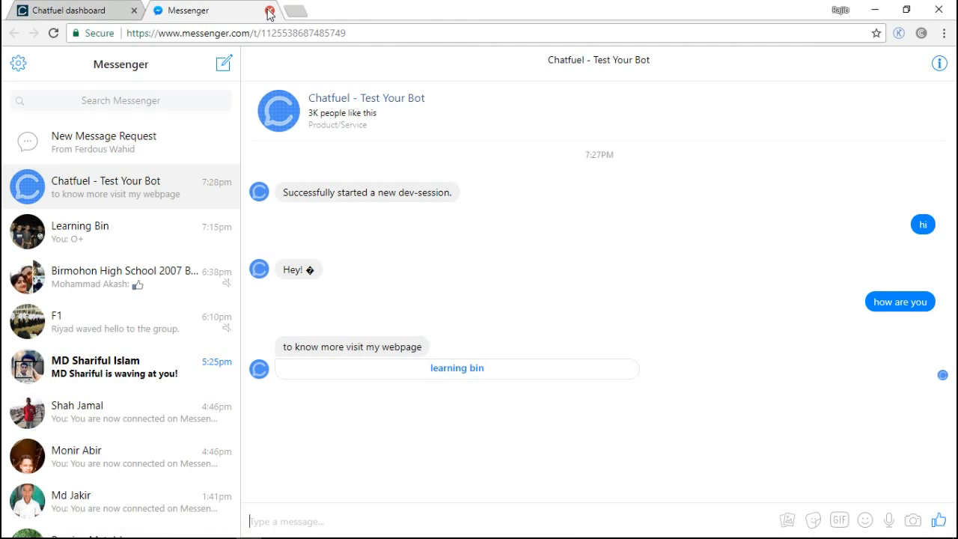
{"action": "left_click", "coordinate": [99, 13]}
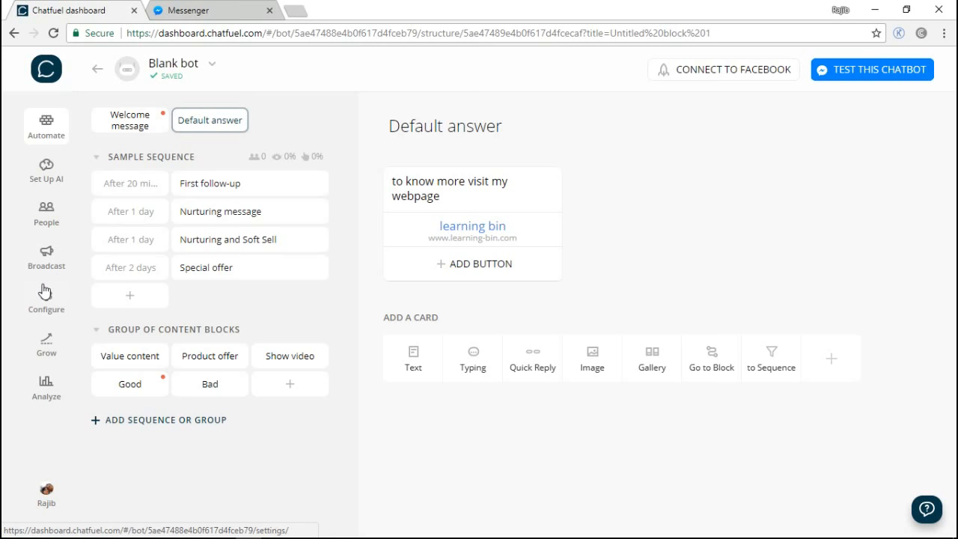
Add an AI rule to the Default group that answers "dress" with the text "great you can visit my clothing page".
{"action": "left_click", "coordinate": [45, 181]}
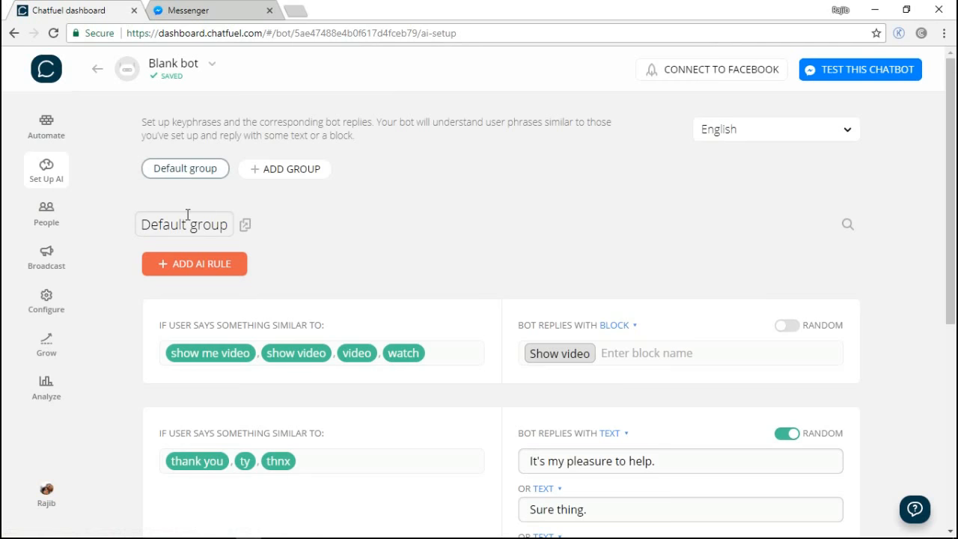
{"action": "scroll", "coordinate": [360, 261], "scroll_direction": "down", "scroll_amount": 1}
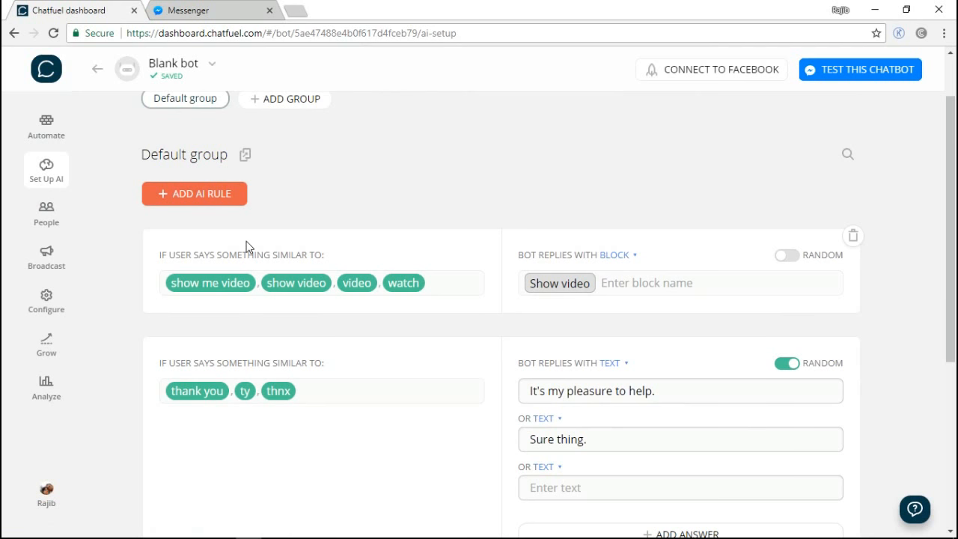
{"action": "left_click", "coordinate": [199, 196]}
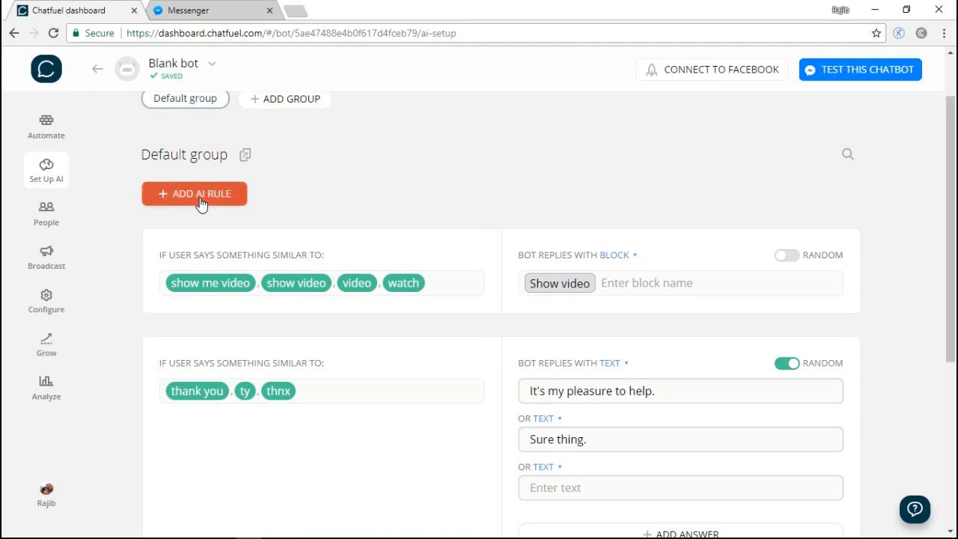
{"action": "left_click", "coordinate": [347, 283]}
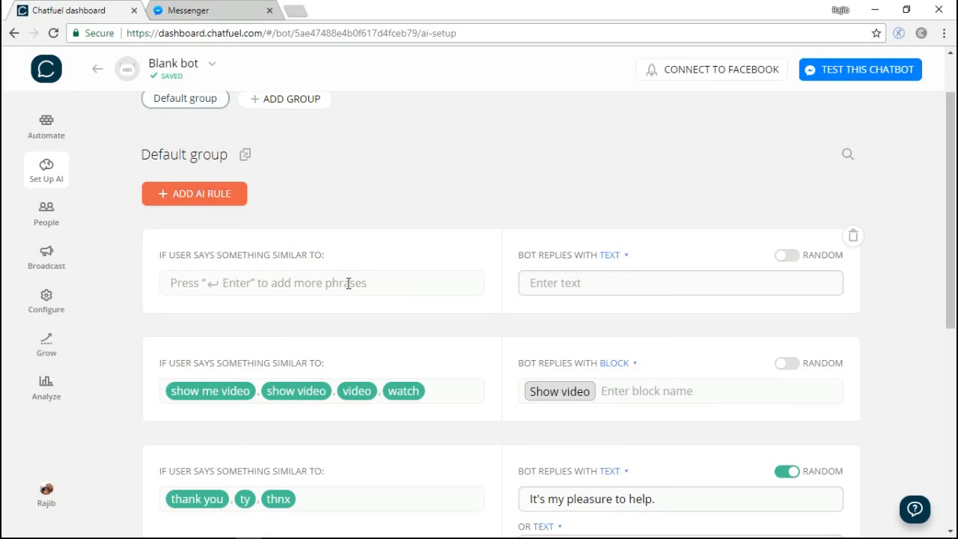
{"action": "type", "text": "dress"}
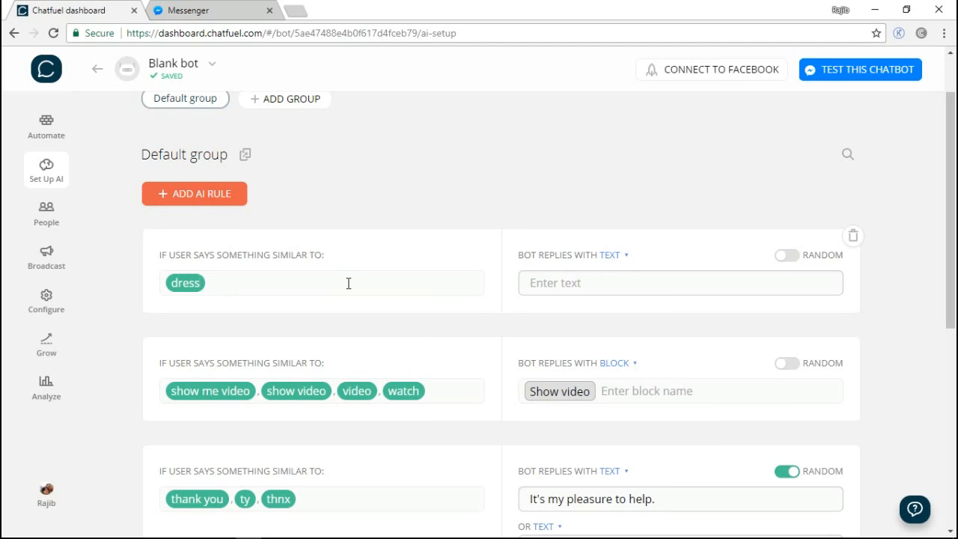
{"action": "left_click", "coordinate": [576, 274]}
{"action": "type", "text": "great you can "}
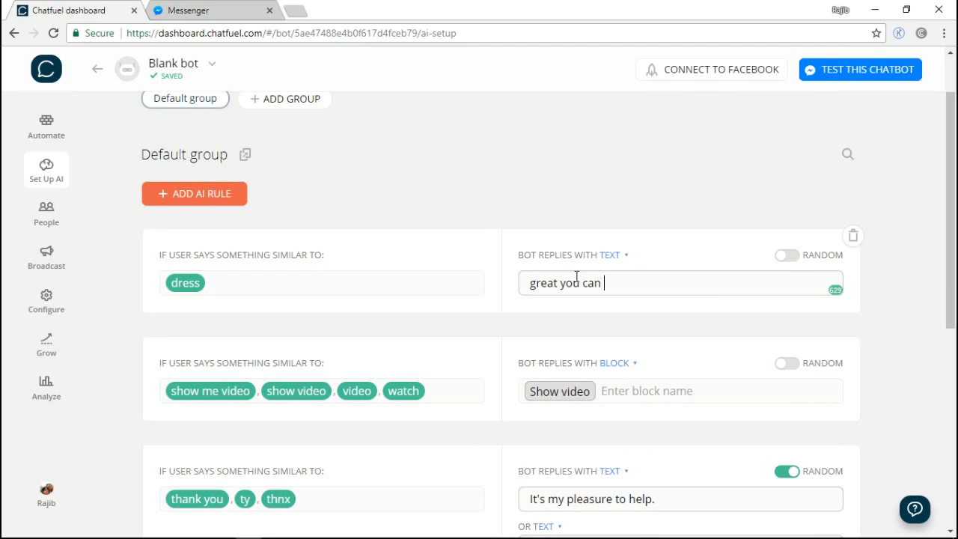
{"action": "type", "text": "visit my clothing page"}
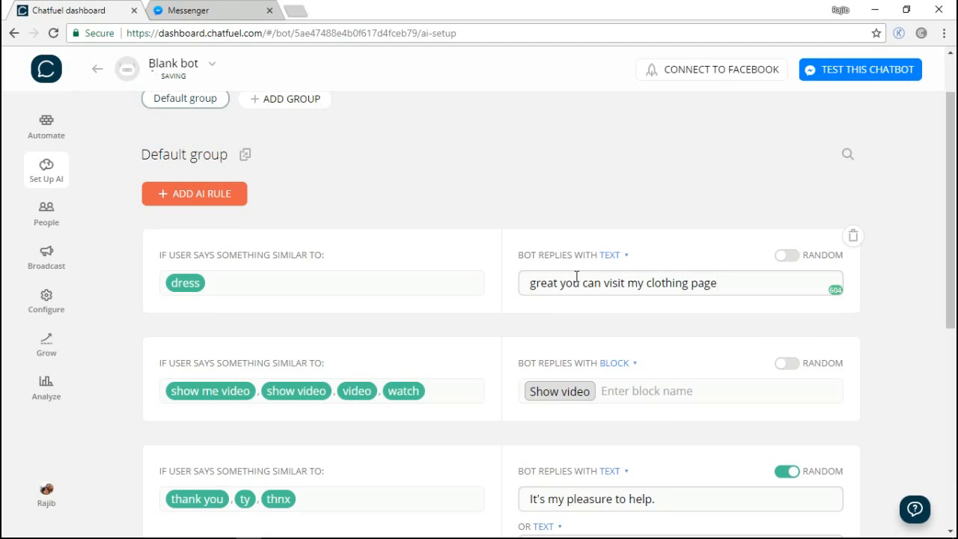
Add another AI rule that answers "watch" with the text "i have huge collection of watch for you.".
{"action": "left_click", "coordinate": [222, 200]}
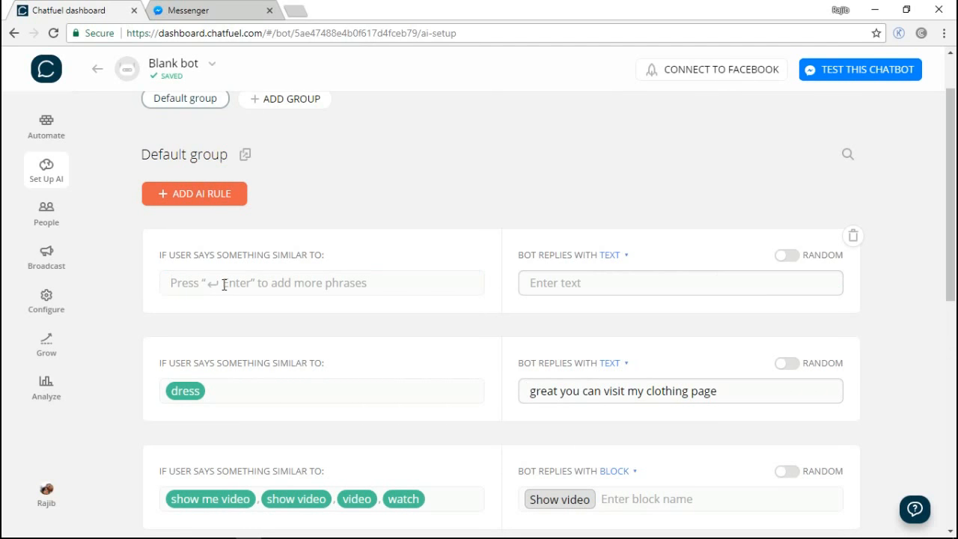
{"action": "type", "text": "watch"}
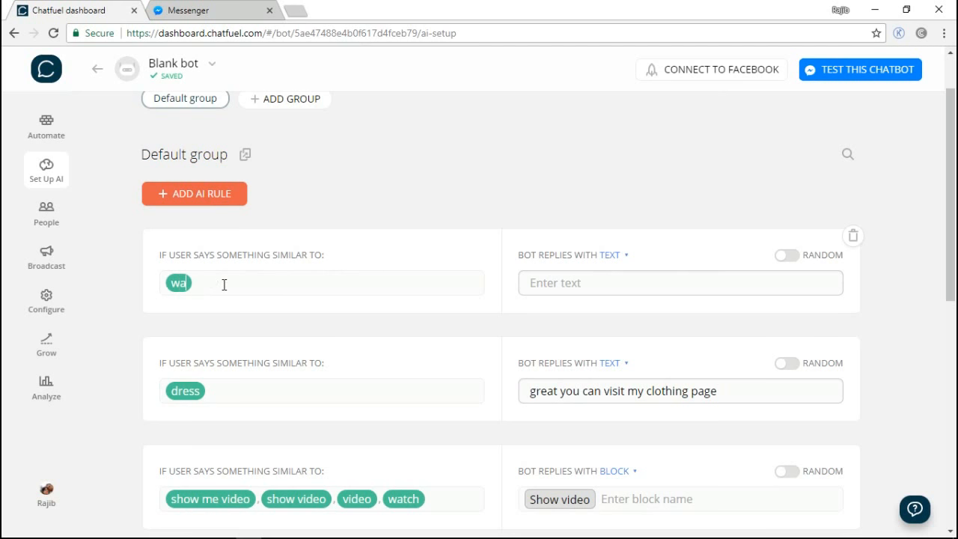
{"action": "left_click", "coordinate": [567, 282]}
{"action": "type", "text": "i have h"}
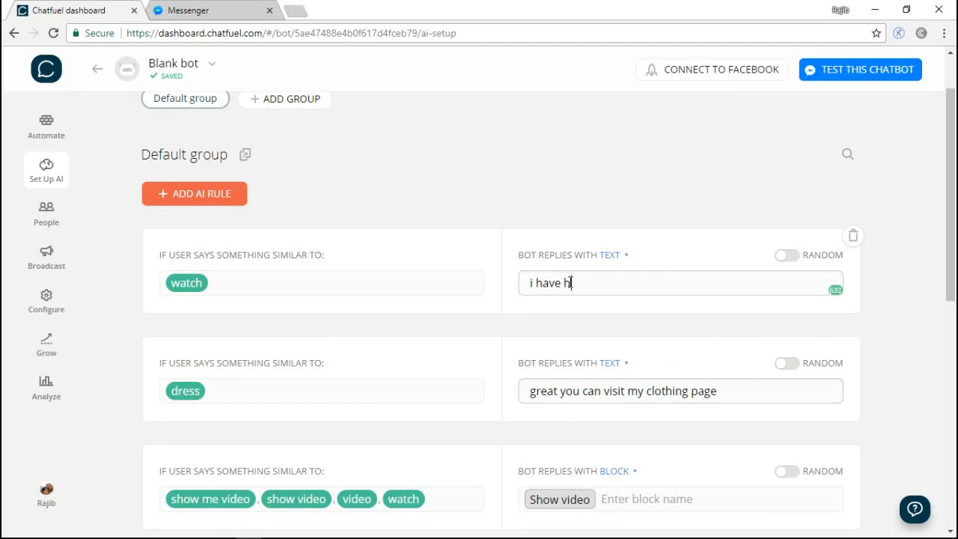
{"action": "type", "text": "uge colle"}
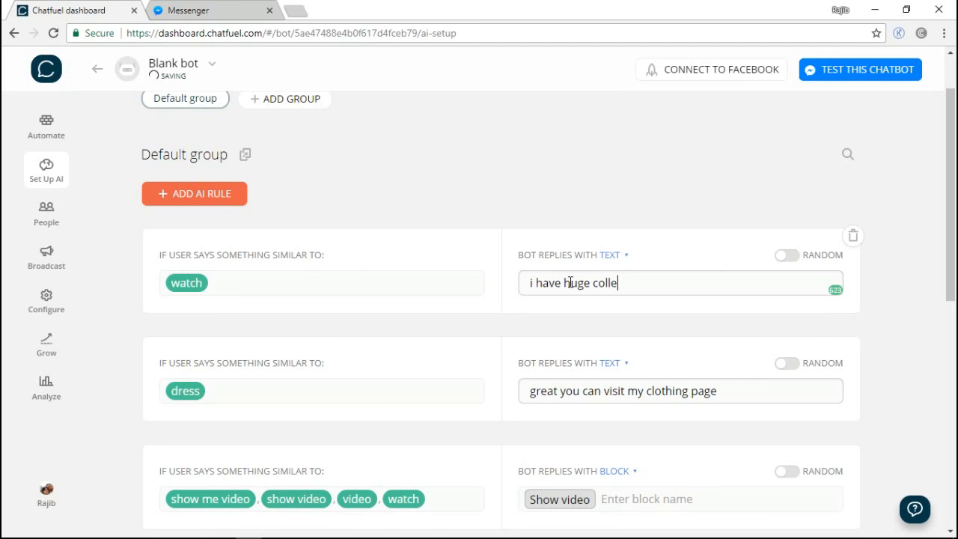
{"action": "type", "text": "ction of watch f"}
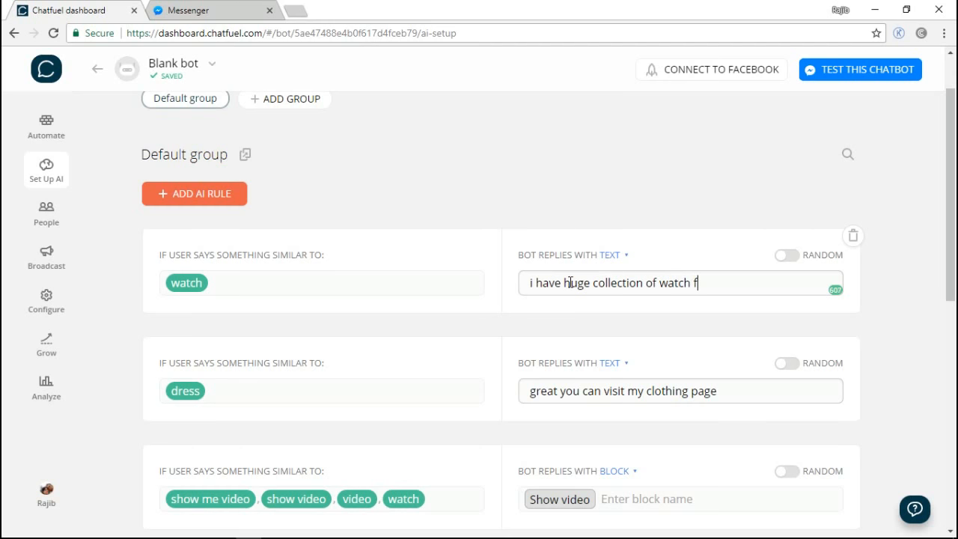
{"action": "type", "text": "or you."}
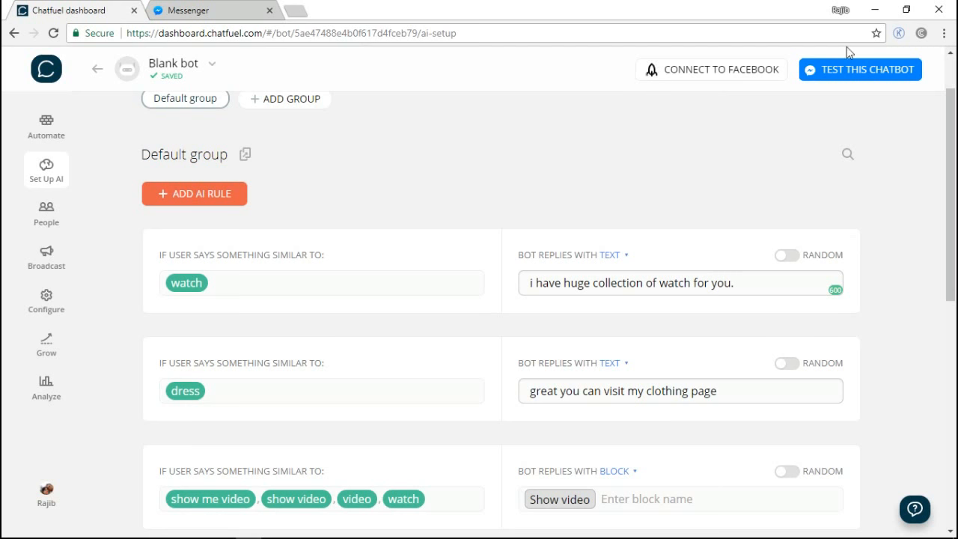
Test the AI rules in Messenger by sending the chatbot the messages "dress" and "watch".
{"action": "left_click", "coordinate": [862, 71]}
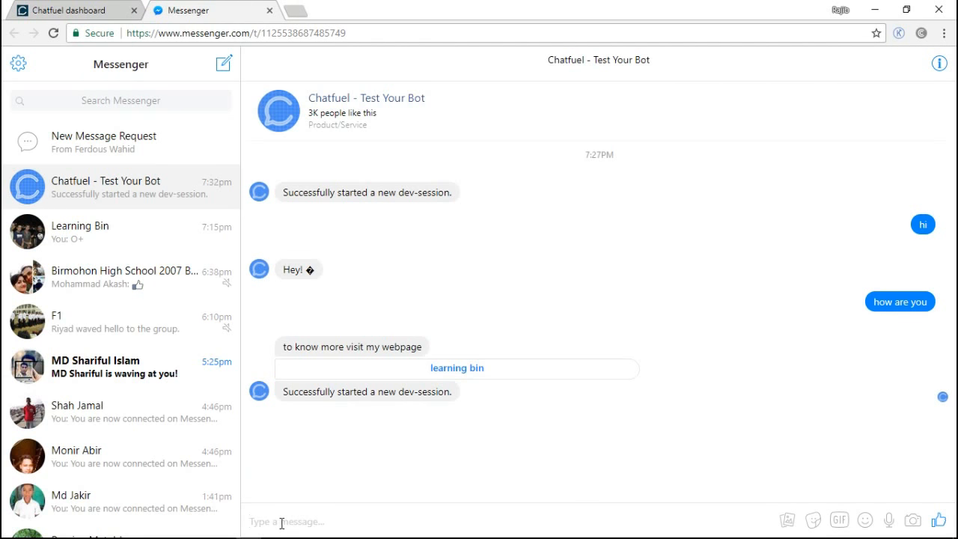
{"action": "left_click", "coordinate": [282, 523]}
{"action": "type", "text": "d"}
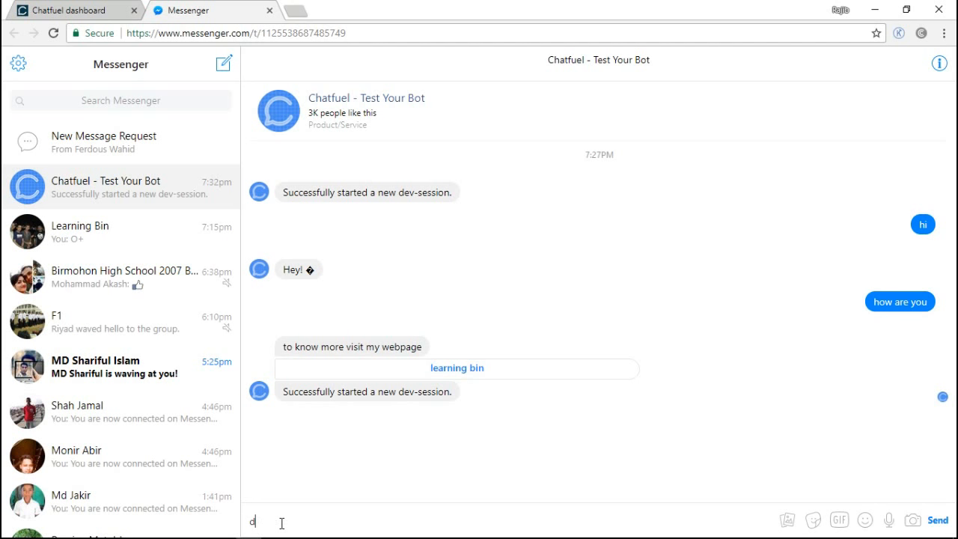
{"action": "type", "text": "ress"}
{"action": "key", "text": "Return"}
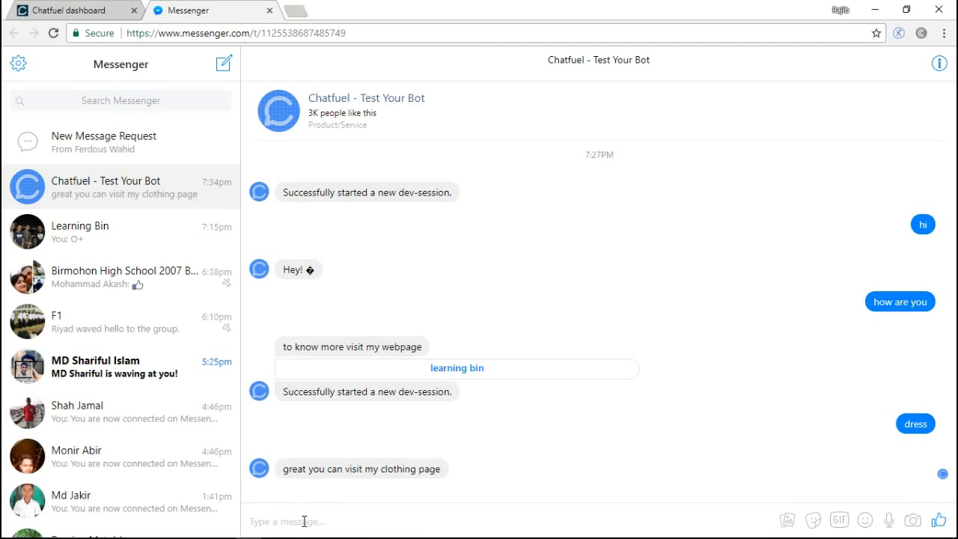
{"action": "type", "text": "watch"}
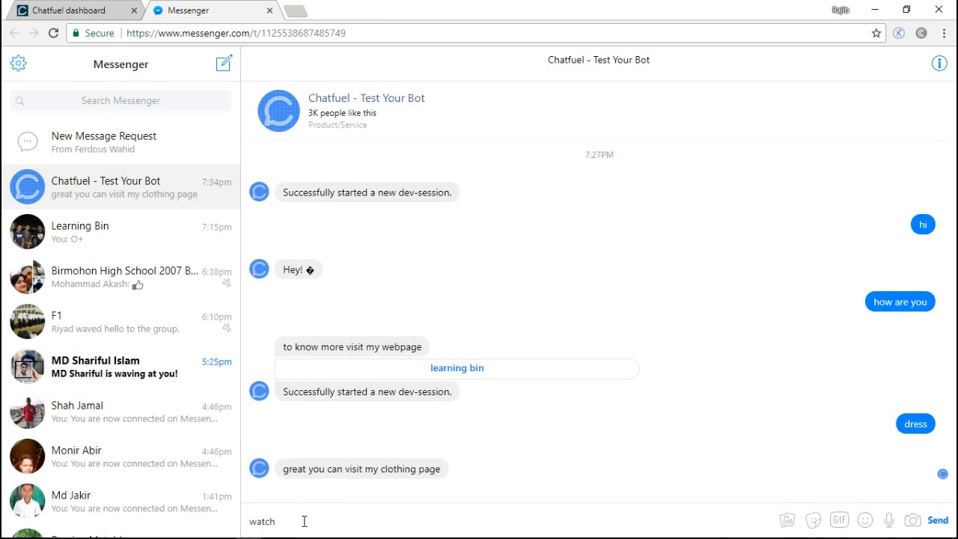
{"action": "key", "text": "Return"}
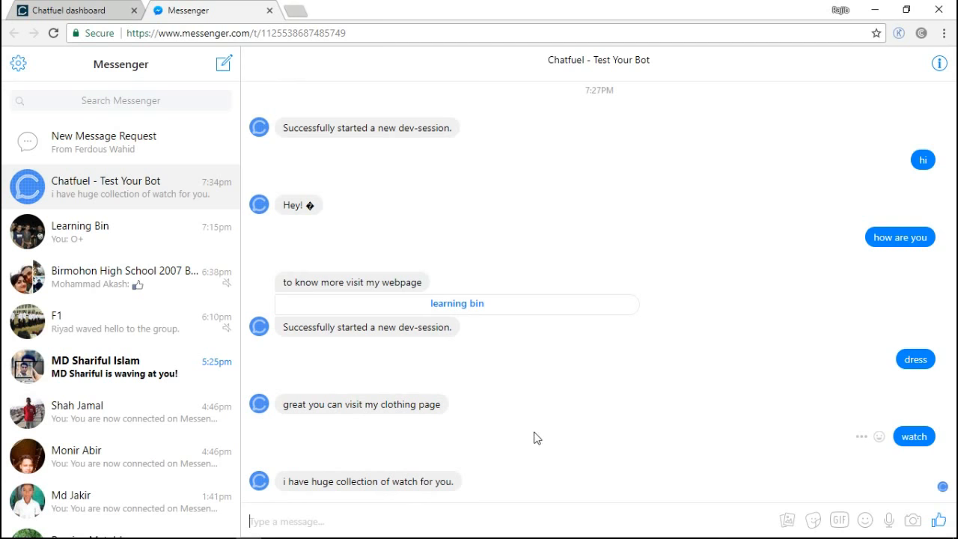
{"action": "scroll", "coordinate": [536, 438], "scroll_direction": "up", "scroll_amount": 1}
{"action": "scroll", "coordinate": [535, 440], "scroll_direction": "down", "scroll_amount": 1}
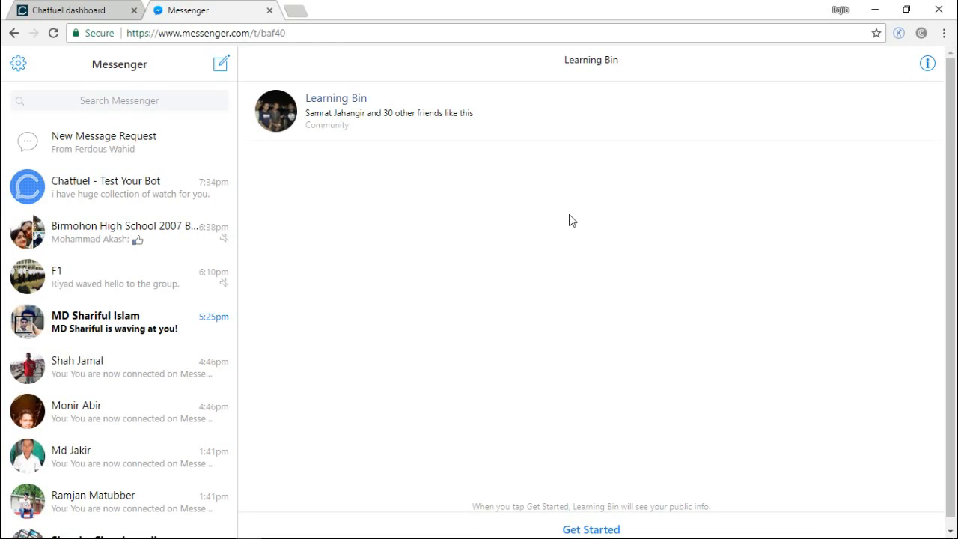
Start the Learning Bin bot conversation and send a meaningless string of letters to test its default answer.
{"action": "left_click", "coordinate": [584, 530]}
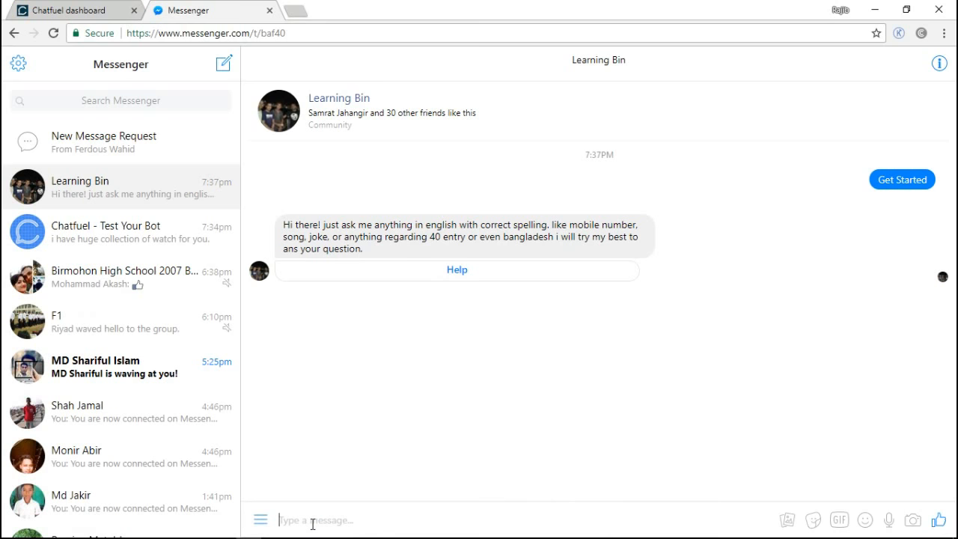
{"action": "type", "text": "fjfllflffjsslldj"}
{"action": "key", "text": "Return"}
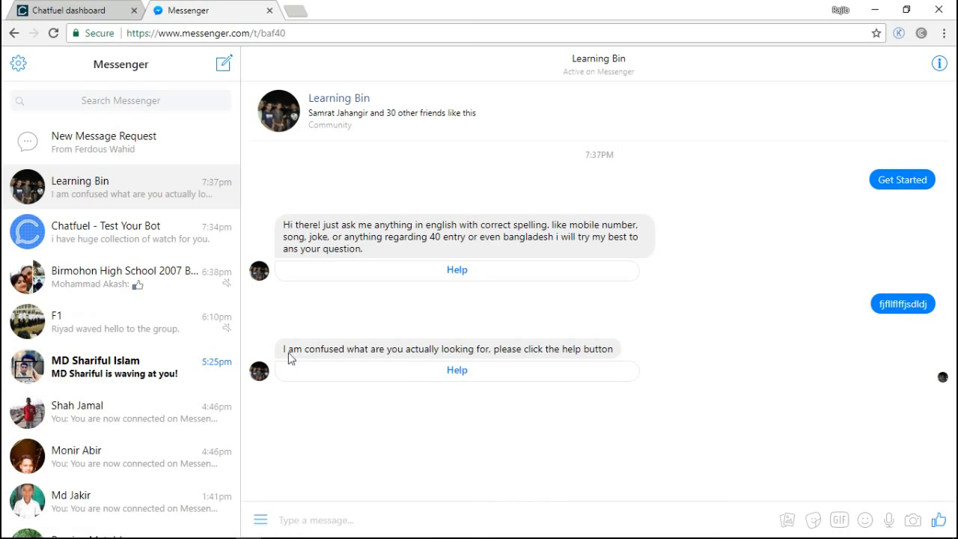
Ask the Learning Bin bot for Help and choose Mobile Number with the Input yours option.
{"action": "left_click", "coordinate": [441, 377]}
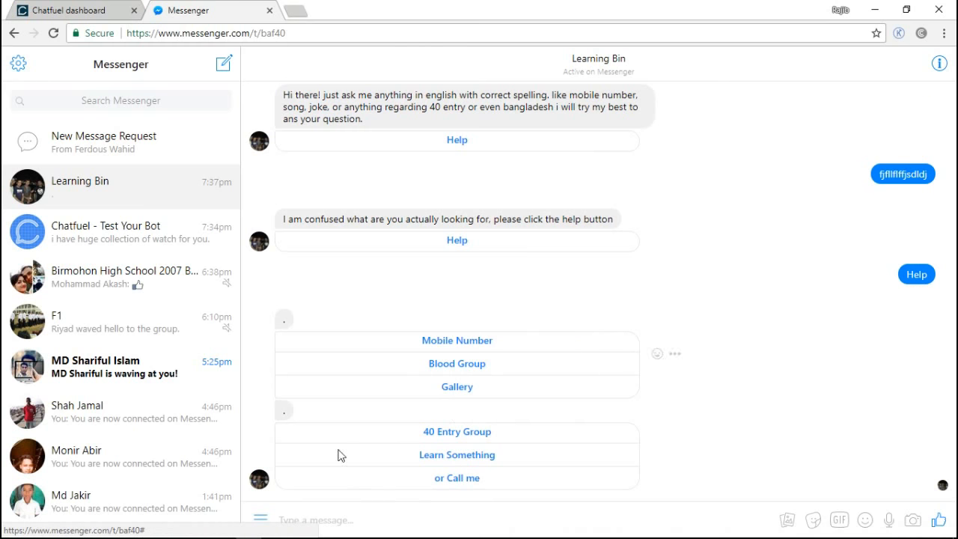
{"action": "left_click", "coordinate": [437, 346]}
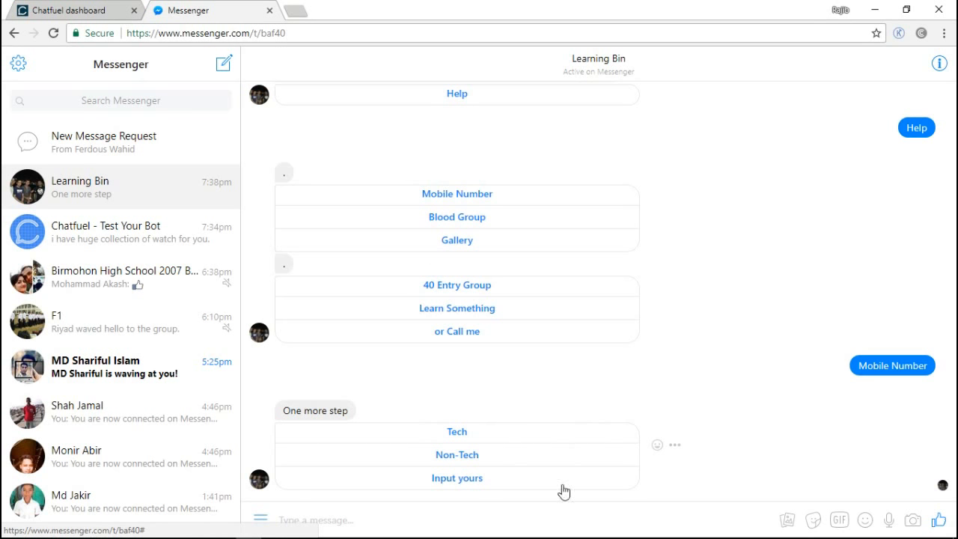
{"action": "left_click", "coordinate": [447, 480]}
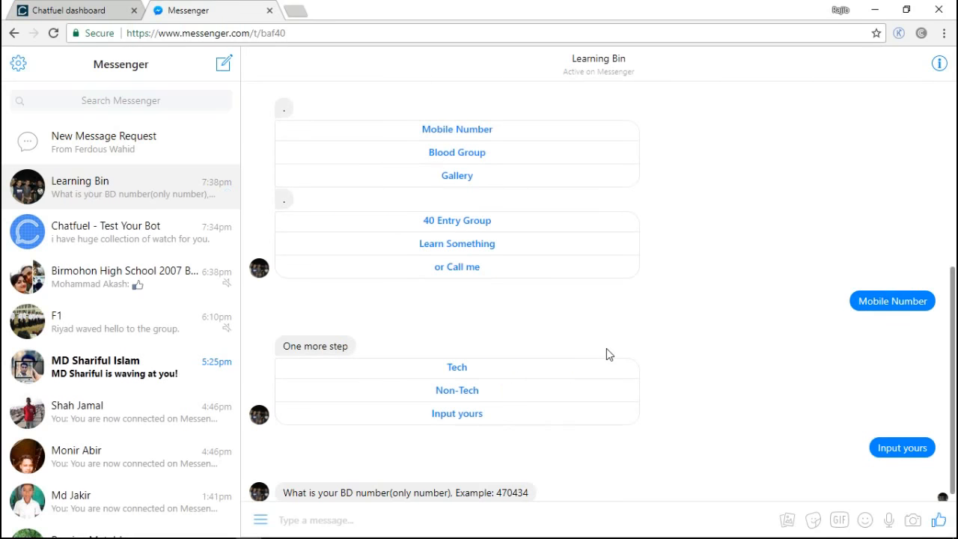
Answer the Learning Bin bot's questions with a BD number and placeholder text for the full name, and review the conversation.
{"action": "left_click", "coordinate": [344, 515]}
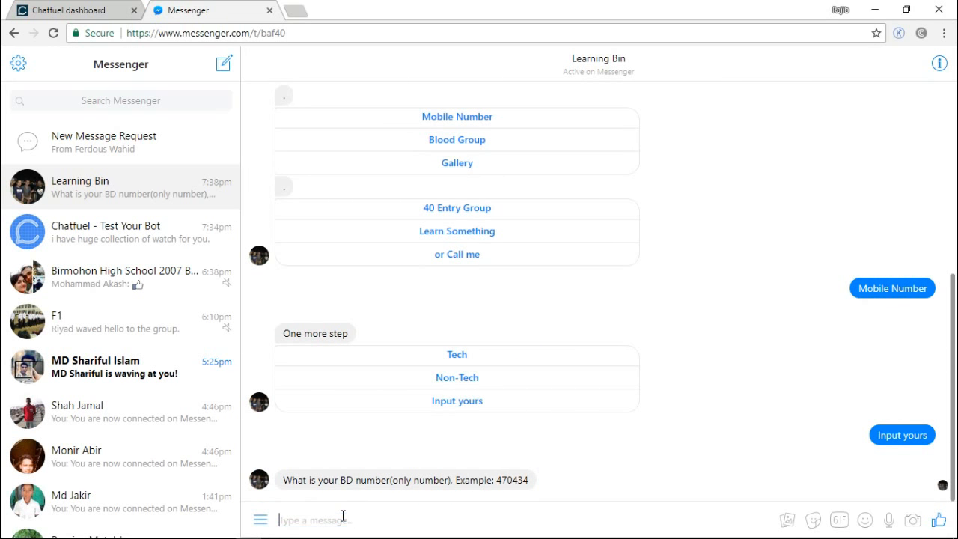
{"action": "type", "text": "40646644"}
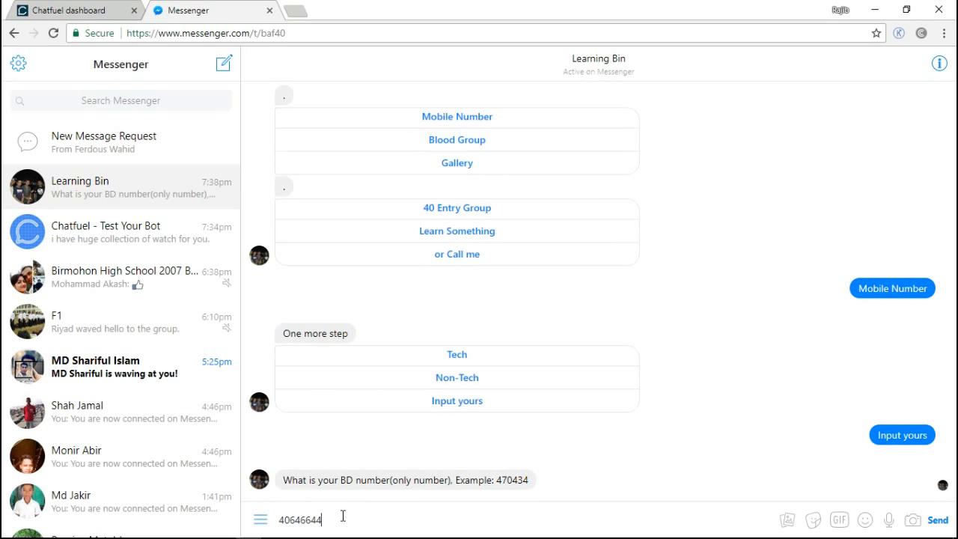
{"action": "key", "text": "Return"}
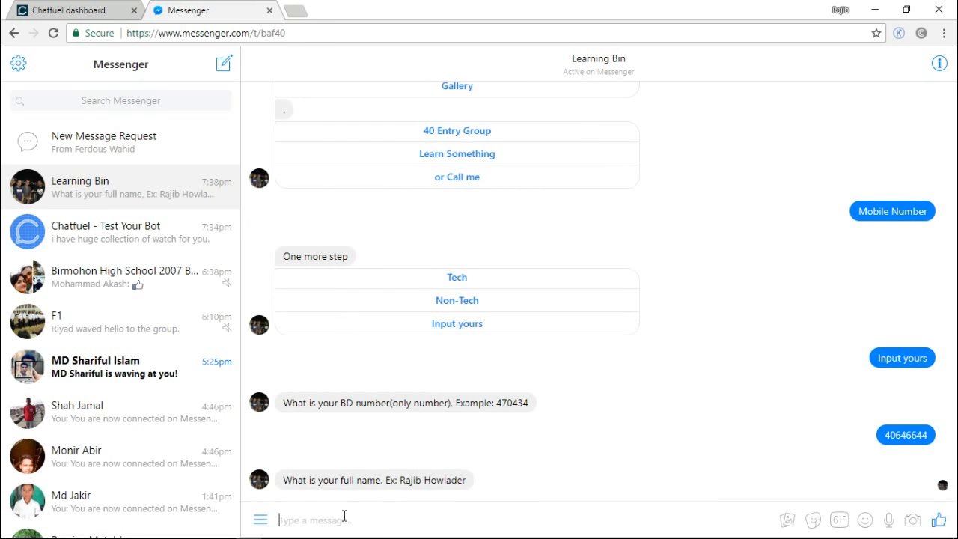
{"action": "type", "text": "rfqajibn"}
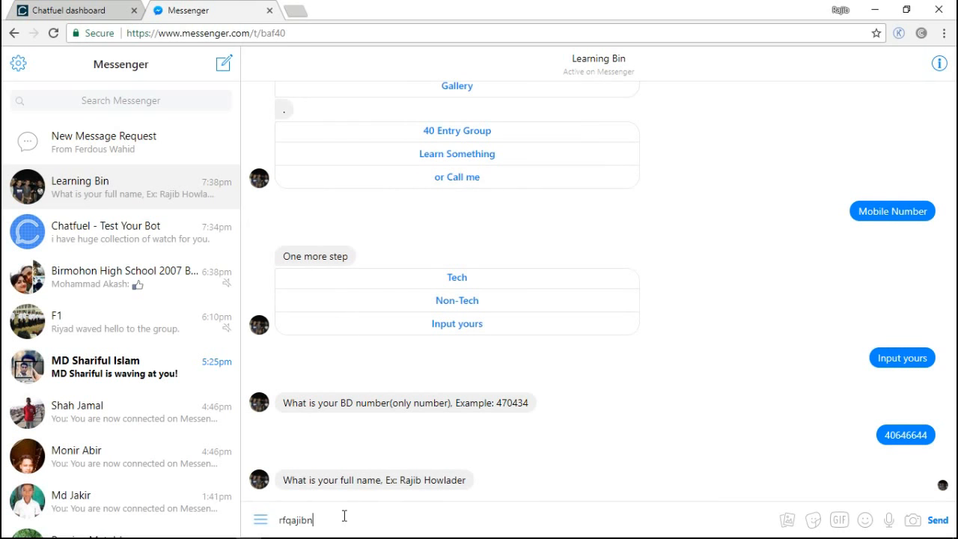
{"action": "key", "text": "Return"}
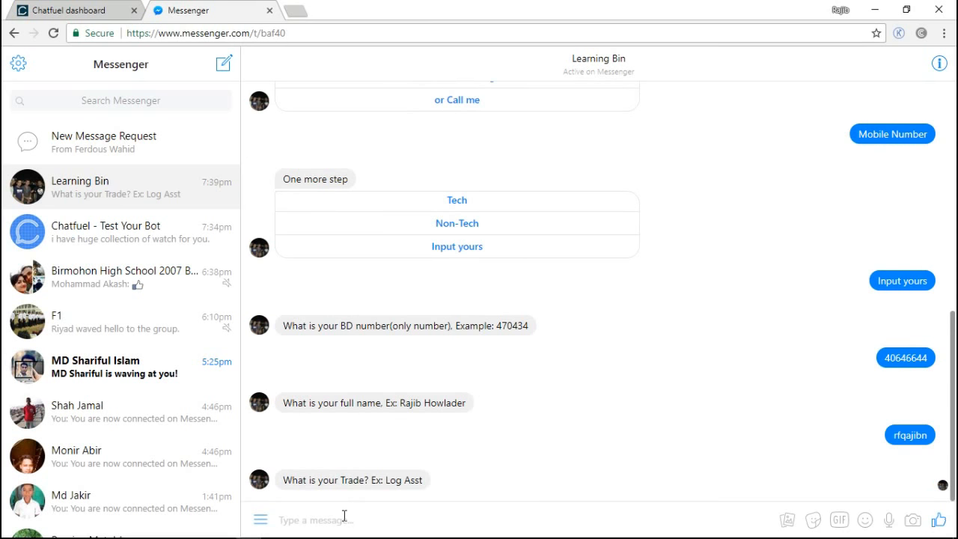
{"action": "scroll", "coordinate": [512, 391], "scroll_direction": "up", "scroll_amount": 3}
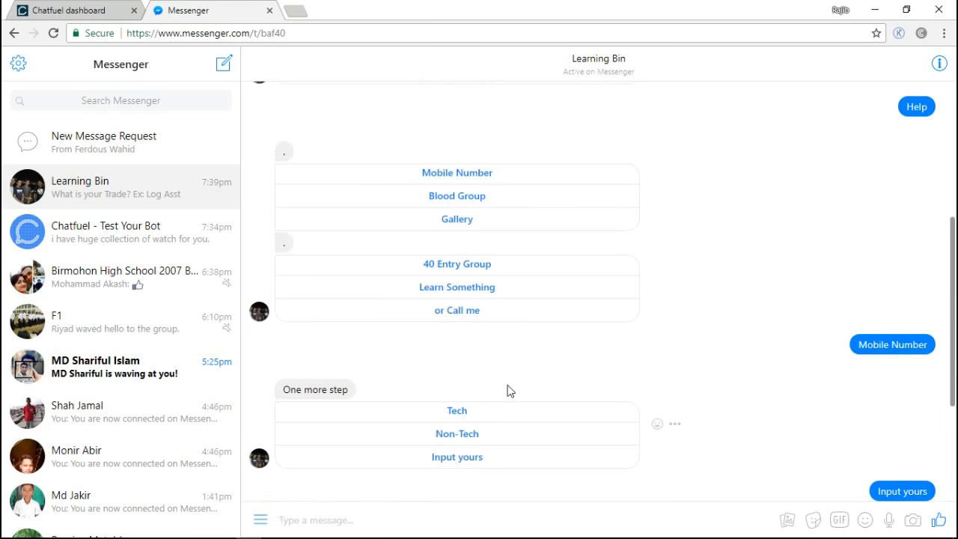